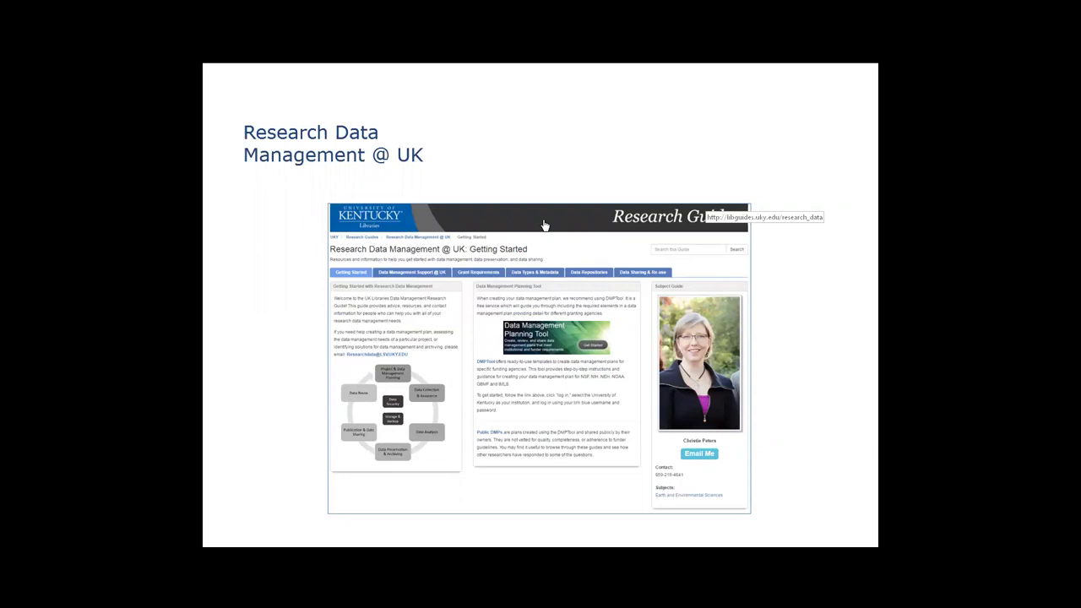
# Open the Research Data Management @ UK guide from the slide's linked screenshot, maximized
pyautogui.click(629, 257)
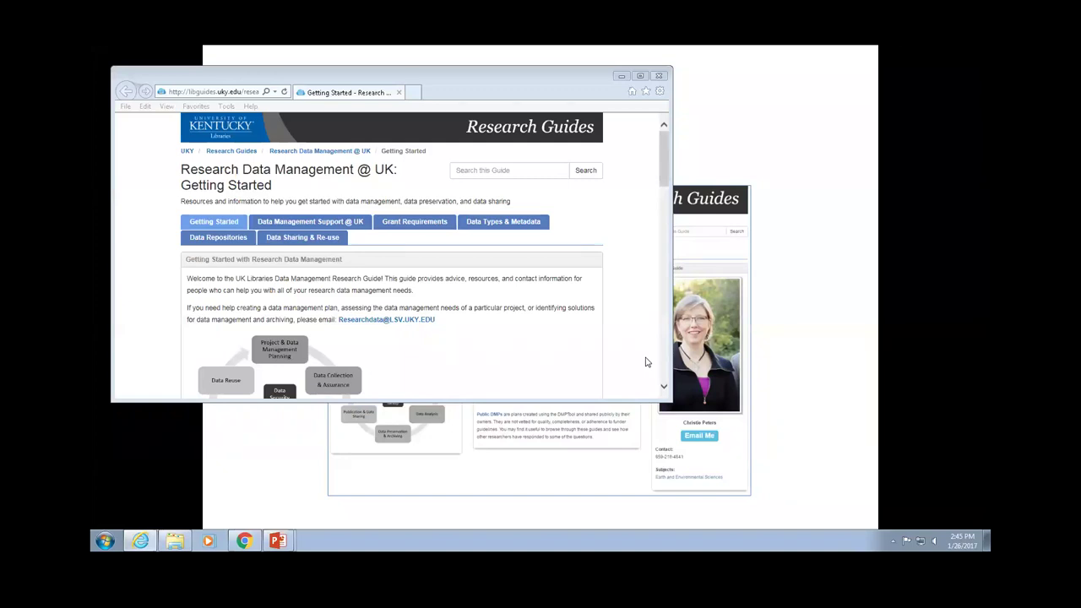
pyautogui.click(640, 75)
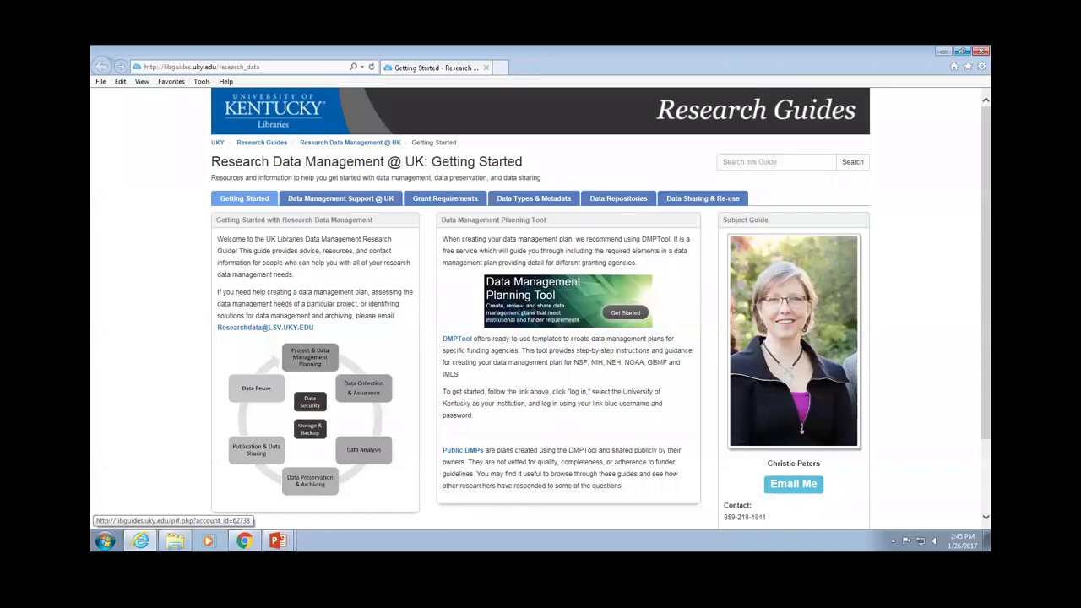
pyautogui.scroll(-2, 540, 321)
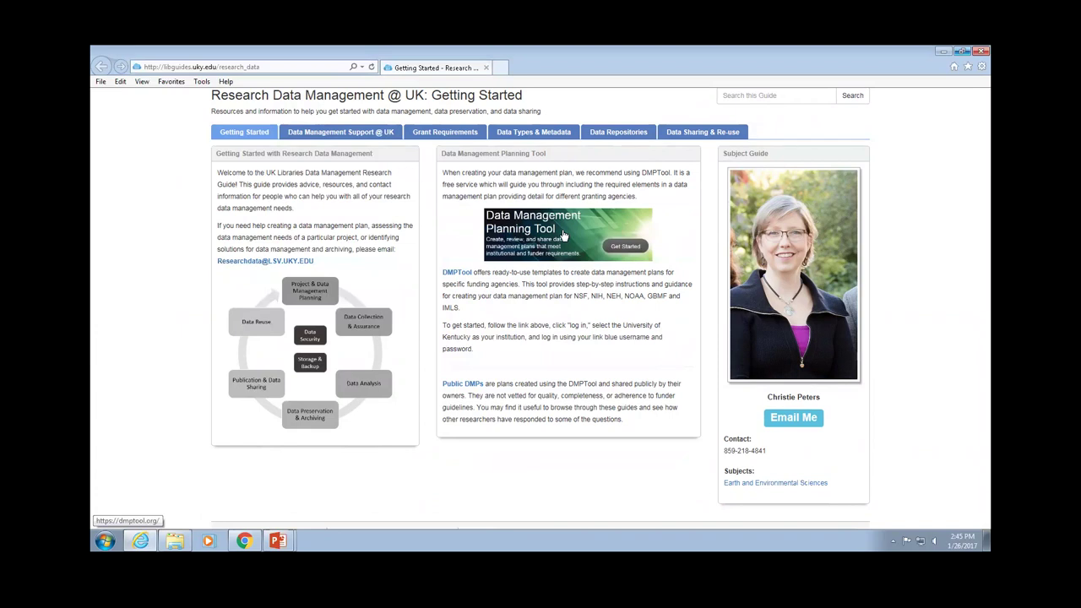
# Show the Data Management Support @ UK page and review its library contacts and campus offices
pyautogui.click(356, 132)
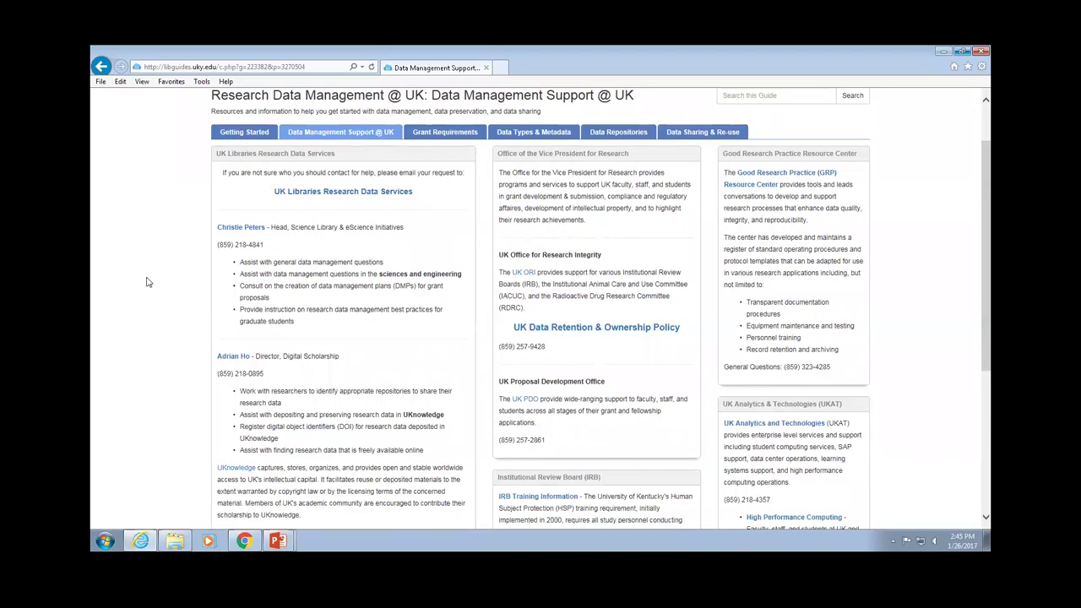
pyautogui.scroll(-1, 147, 282)
pyautogui.scroll(-2, 147, 282)
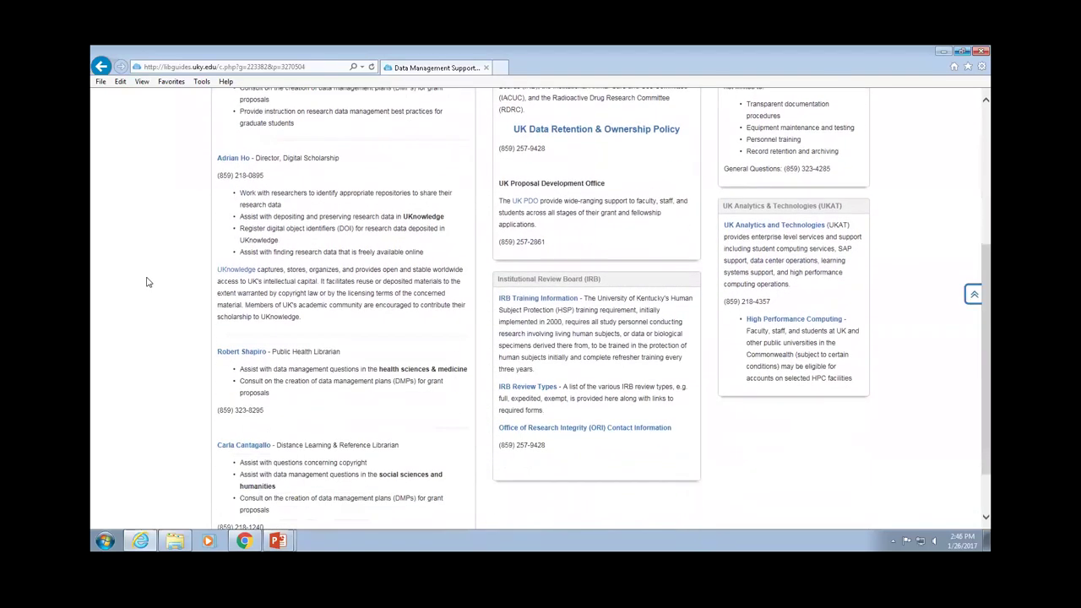
pyautogui.scroll(-1, 147, 282)
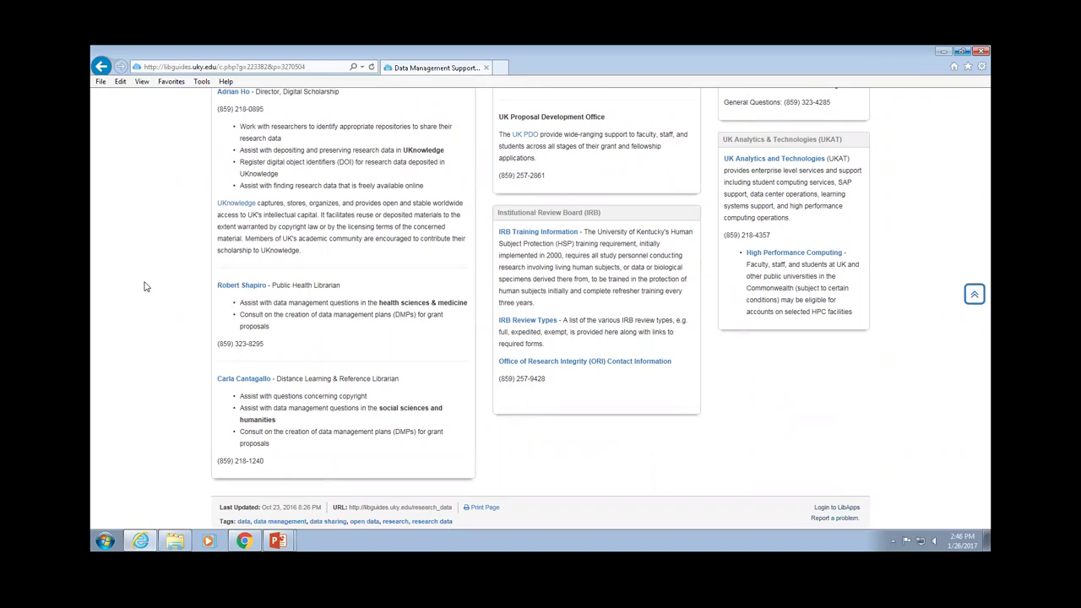
pyautogui.scroll(2, 728, 425)
pyautogui.scroll(2, 727, 424)
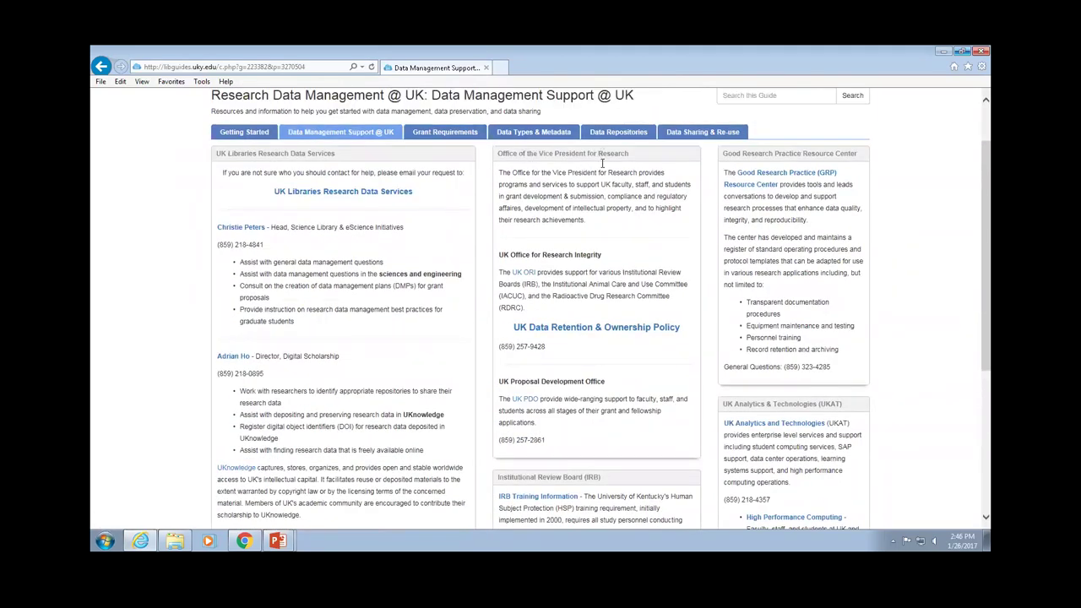
pyautogui.scroll(-2, 648, 341)
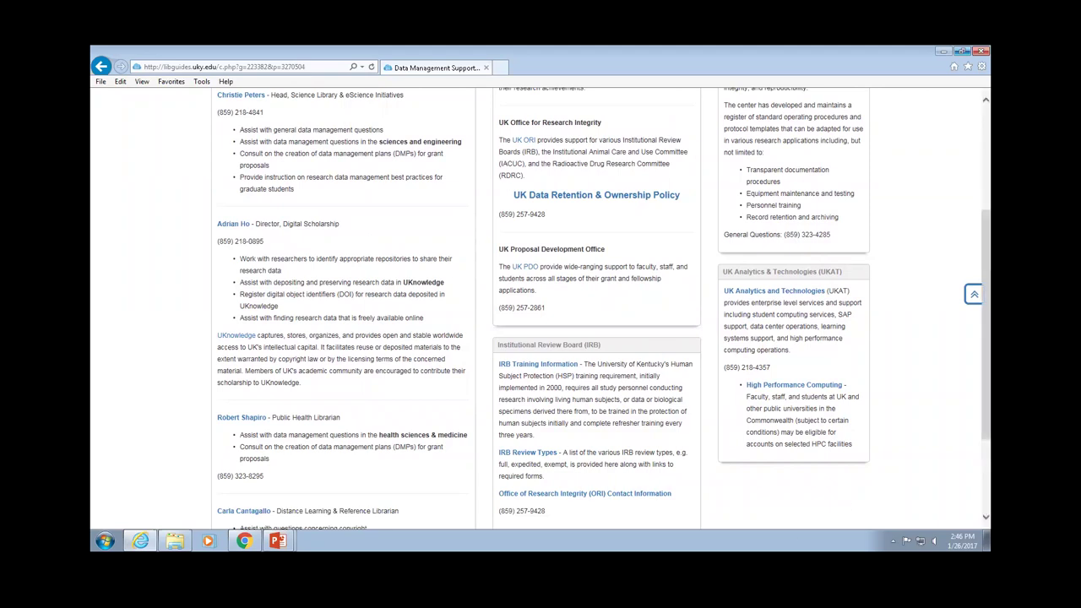
pyautogui.scroll(2, 785, 346)
pyautogui.scroll(-1, 786, 346)
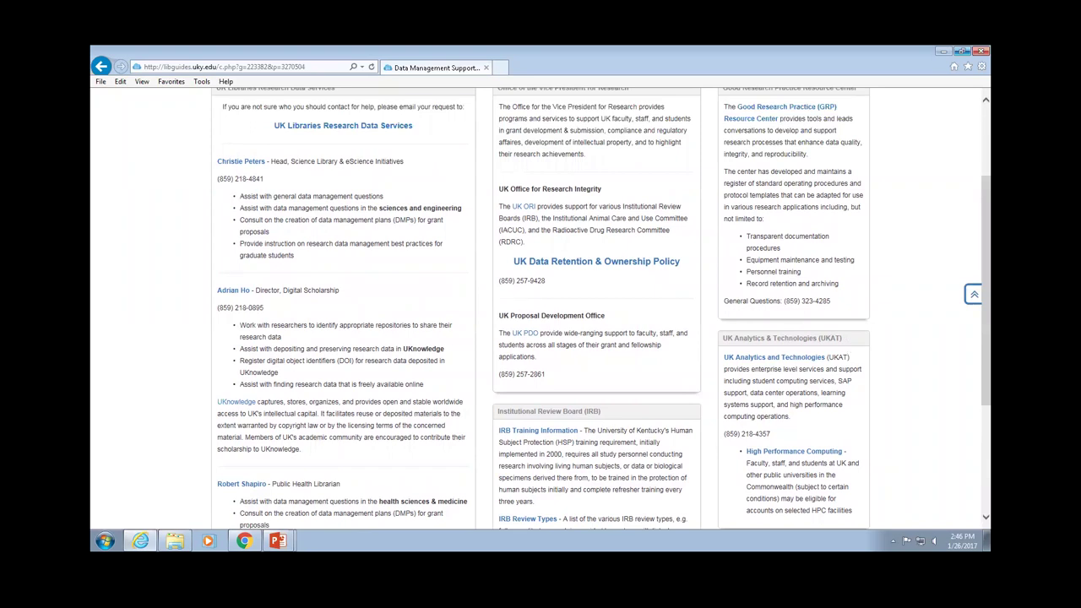
pyautogui.scroll(2, 624, 290)
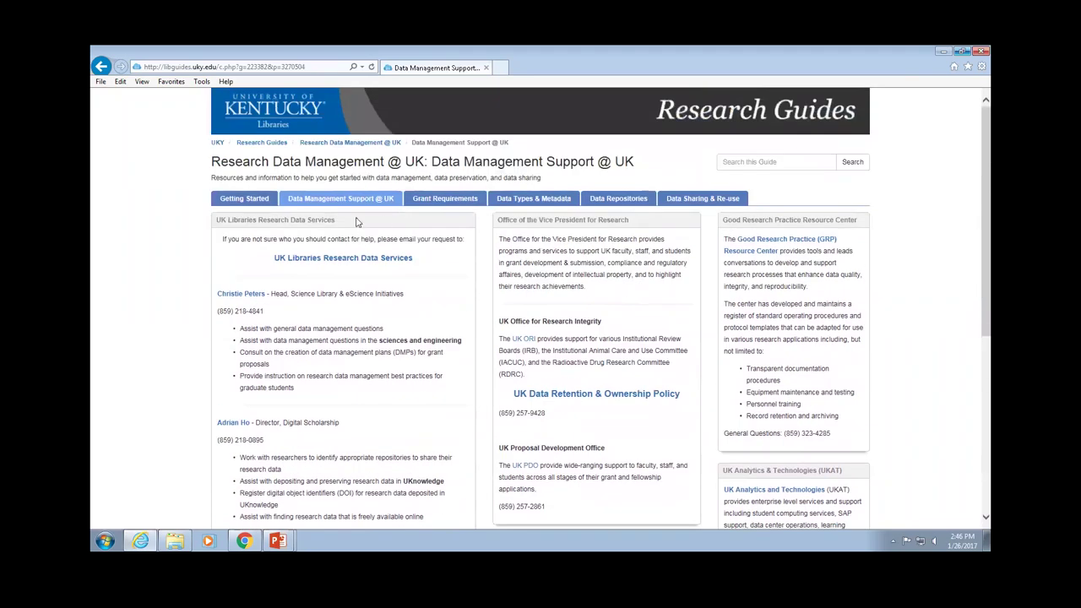
# Browse Grant Requirements, Data Types & Metadata, Data Repositories and Data Sharing & Re-use, then return to the slideshow
pyautogui.click(440, 202)
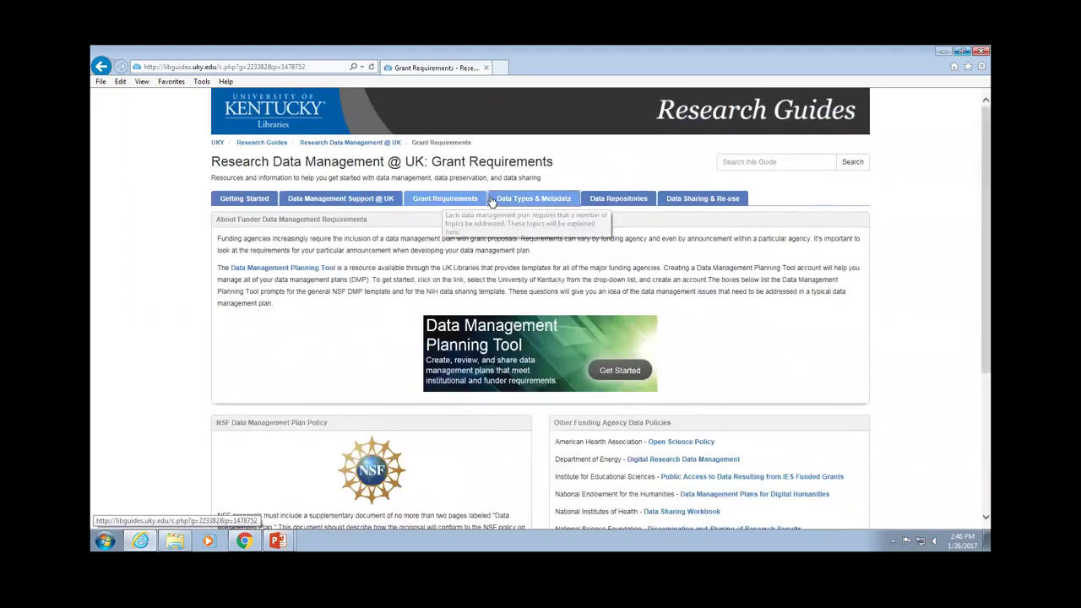
pyautogui.click(548, 205)
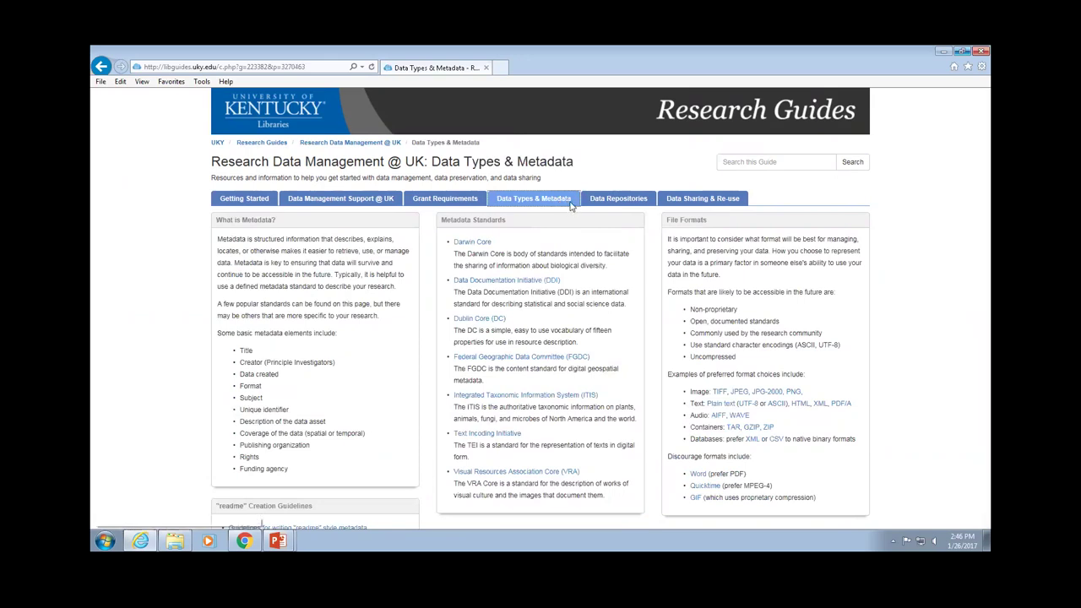
pyautogui.click(618, 198)
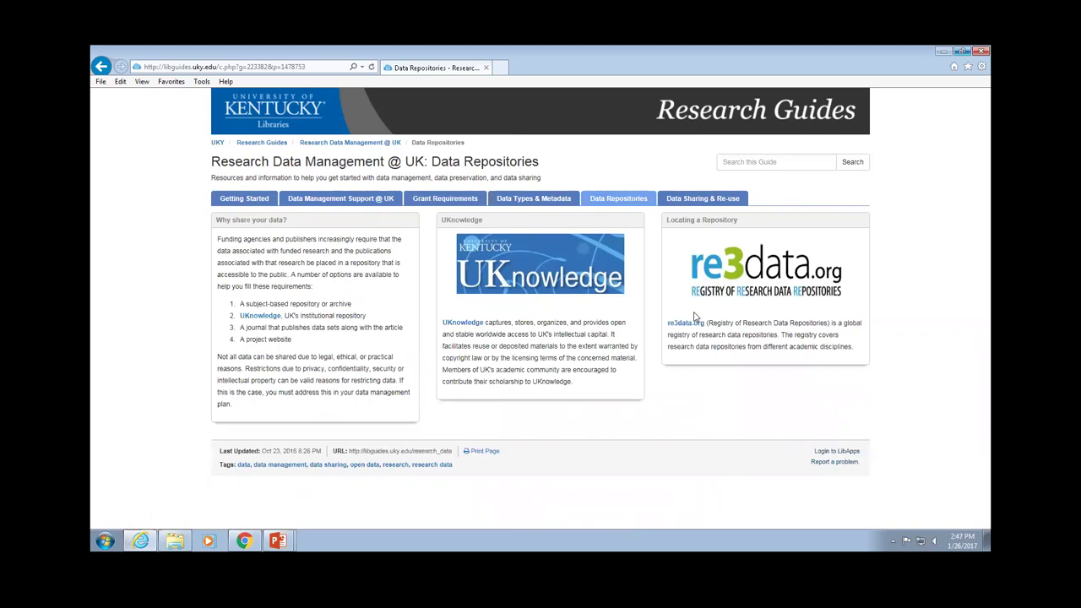
pyautogui.click(708, 205)
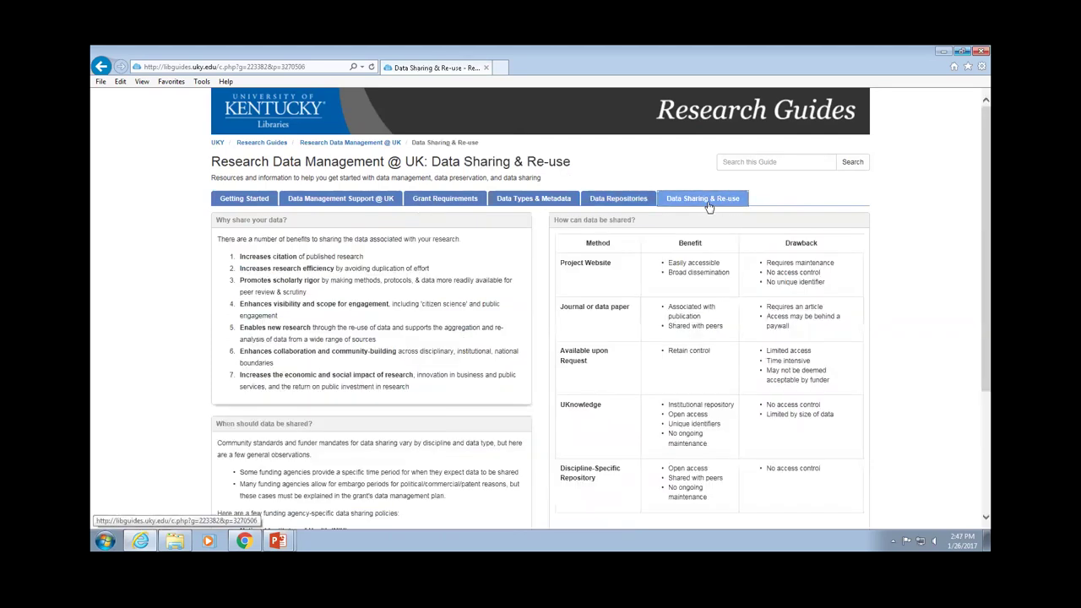
pyautogui.scroll(-2, 540, 337)
pyautogui.scroll(2, 540, 337)
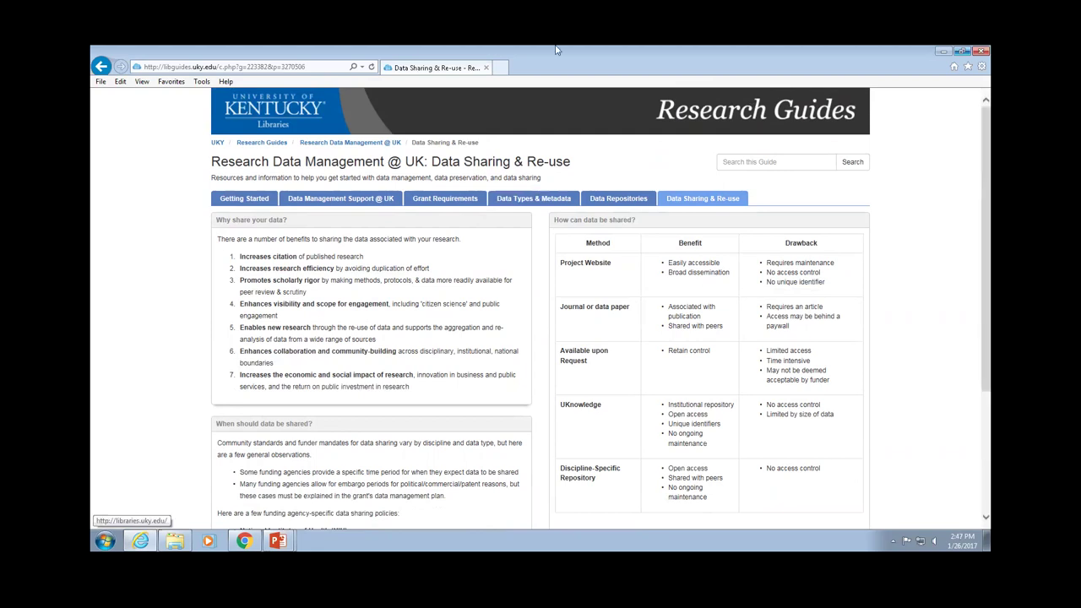
pyautogui.click(943, 51)
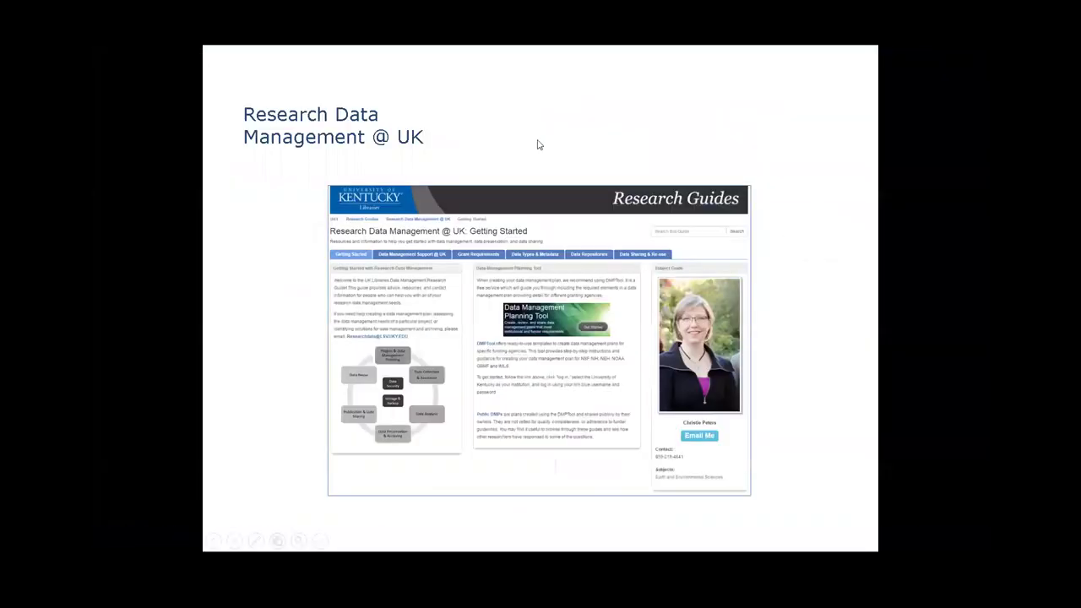
# Advance past the questions and DMPTool slides to the end-of-show screen
pyautogui.press('Right')
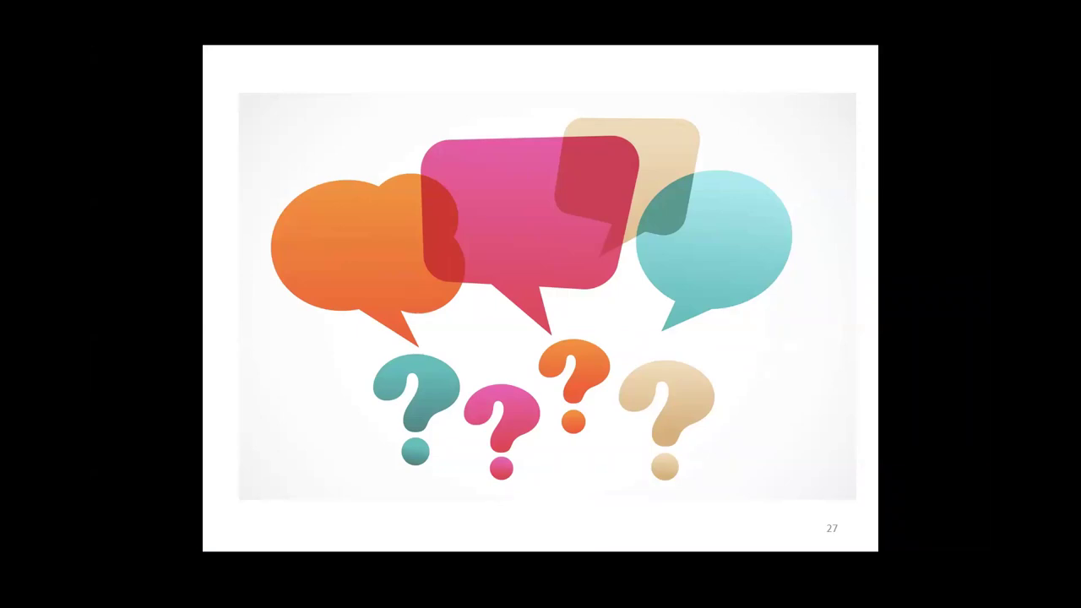
pyautogui.press('Right')
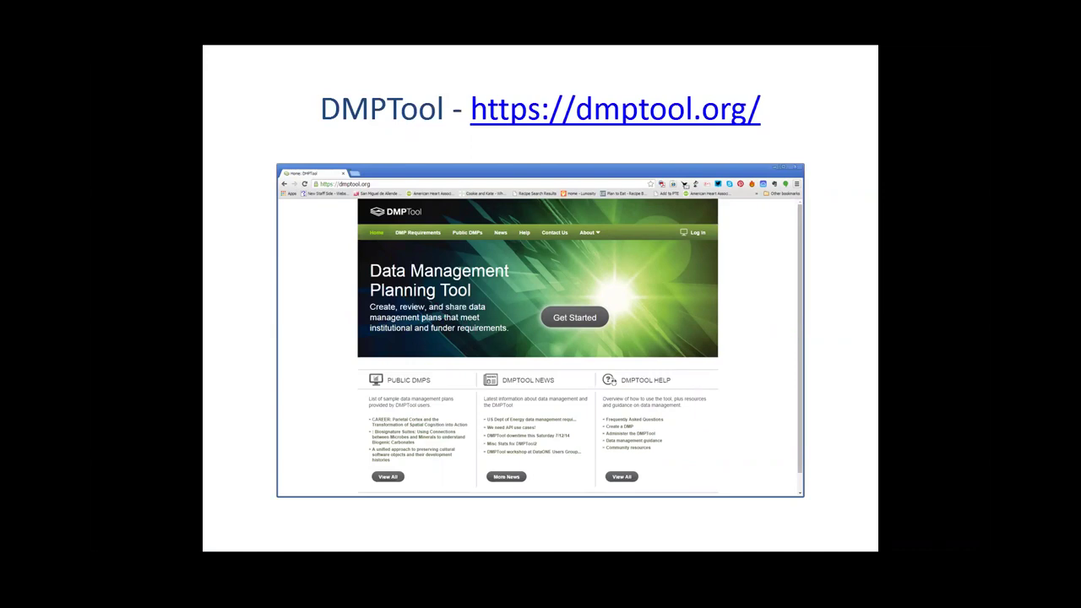
pyautogui.click(411, 290)
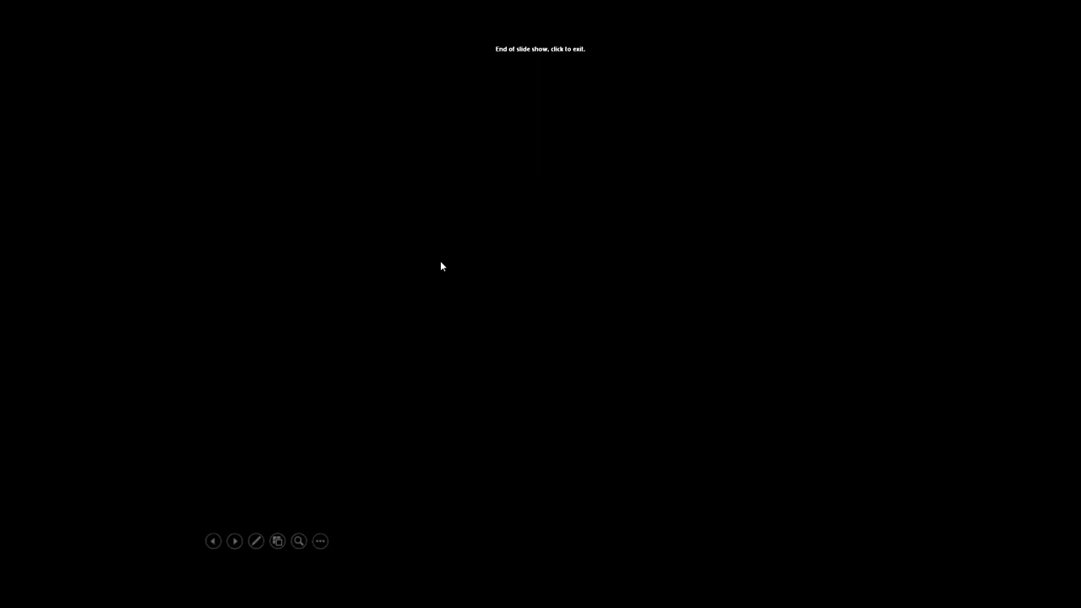
# Leave the finished slide show and bring the browser's address bar into focus
pyautogui.click(600, 201)
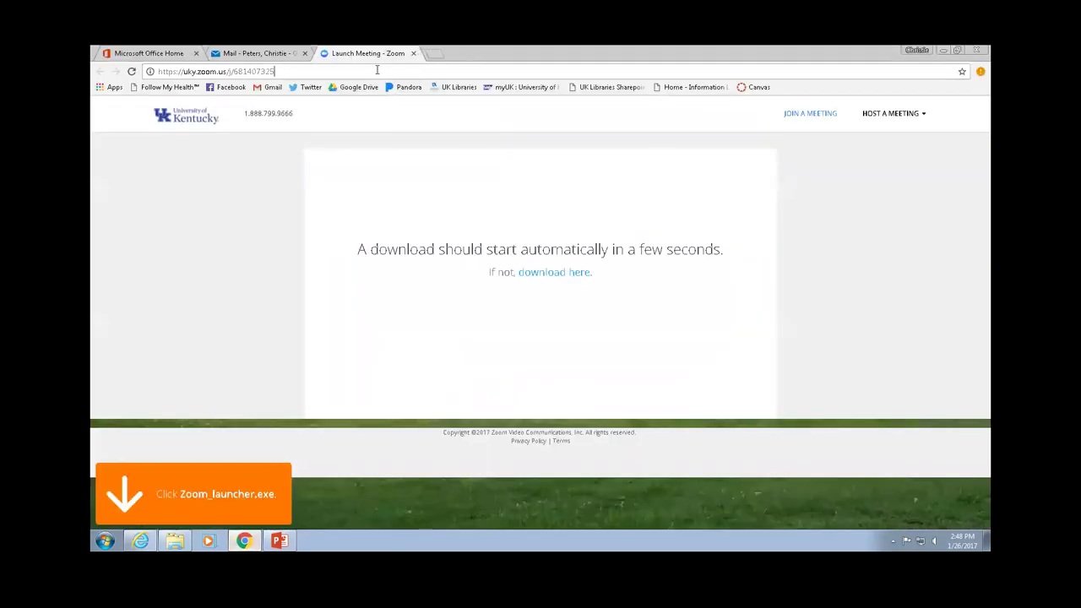
pyautogui.click(377, 70)
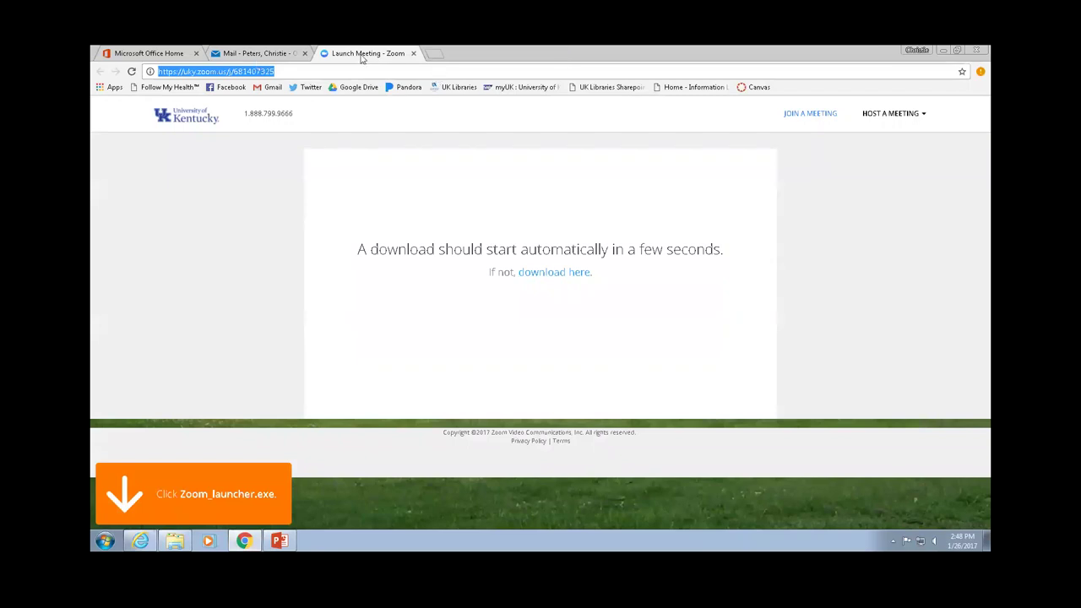
# Load dmptool.org in a new Chrome tab
pyautogui.click(435, 54)
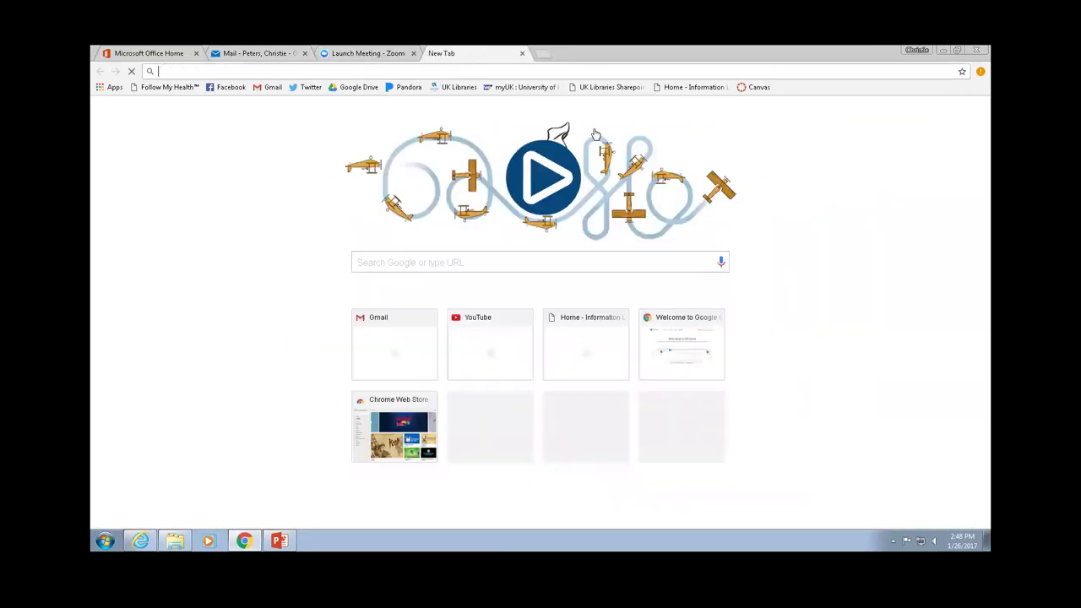
pyautogui.write('dmptool.org')
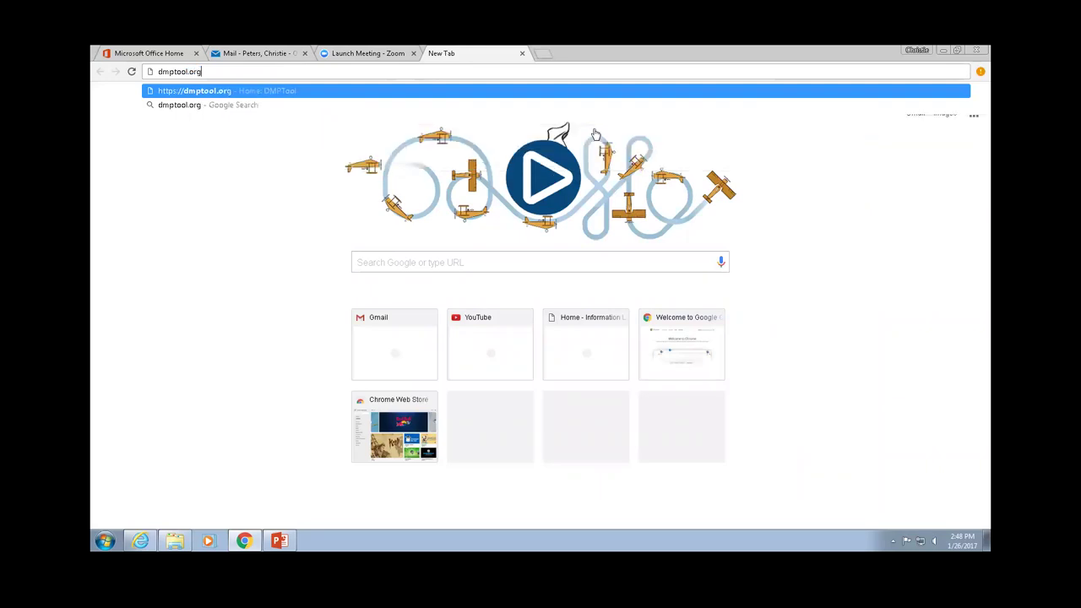
pyautogui.press('Return')
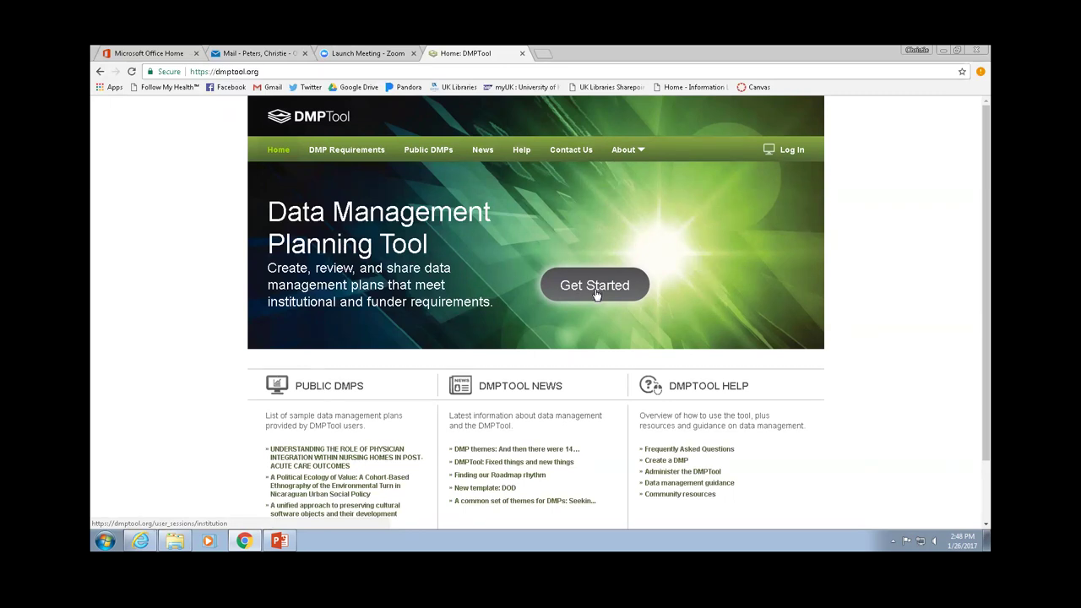
# Log in to DMPTool with University of Kentucky chosen as the institution
pyautogui.click(595, 291)
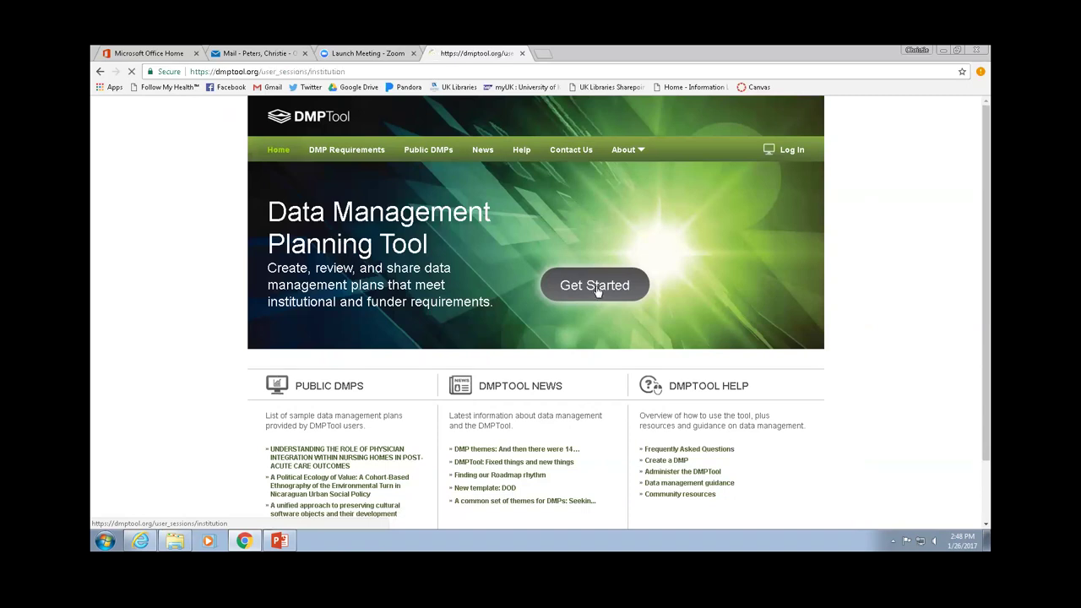
pyautogui.click(454, 262)
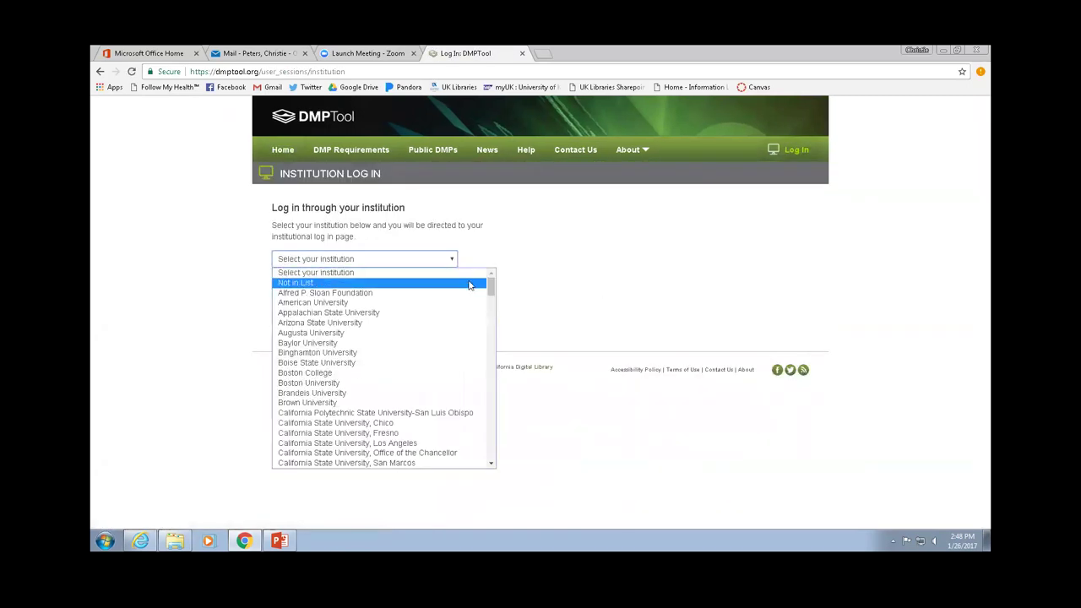
pyautogui.moveTo(492, 288); pyautogui.dragTo(490, 417)
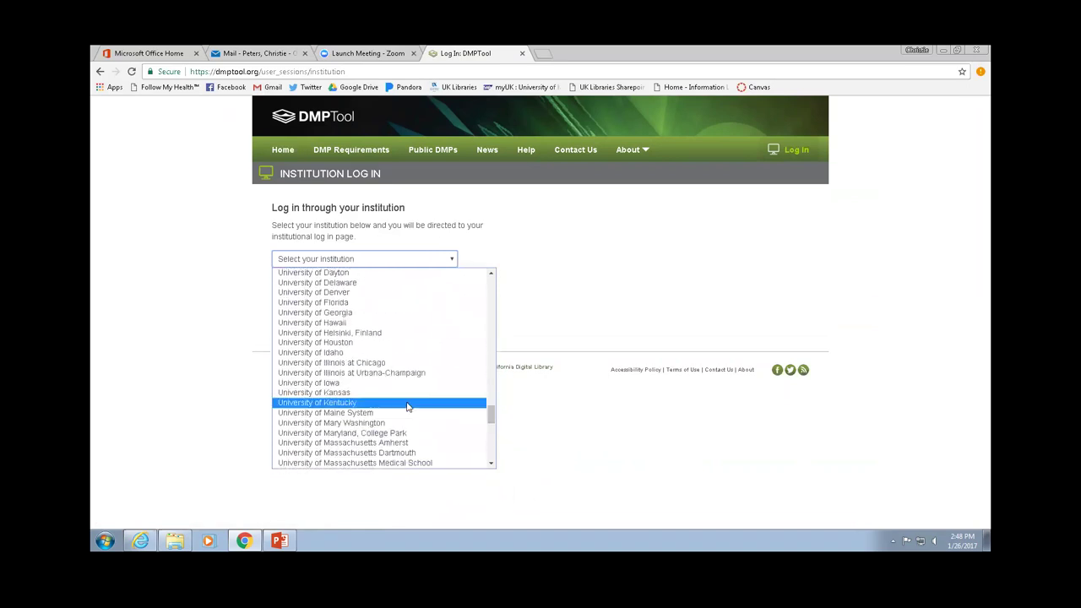
pyautogui.click(406, 392)
pyautogui.click(310, 287)
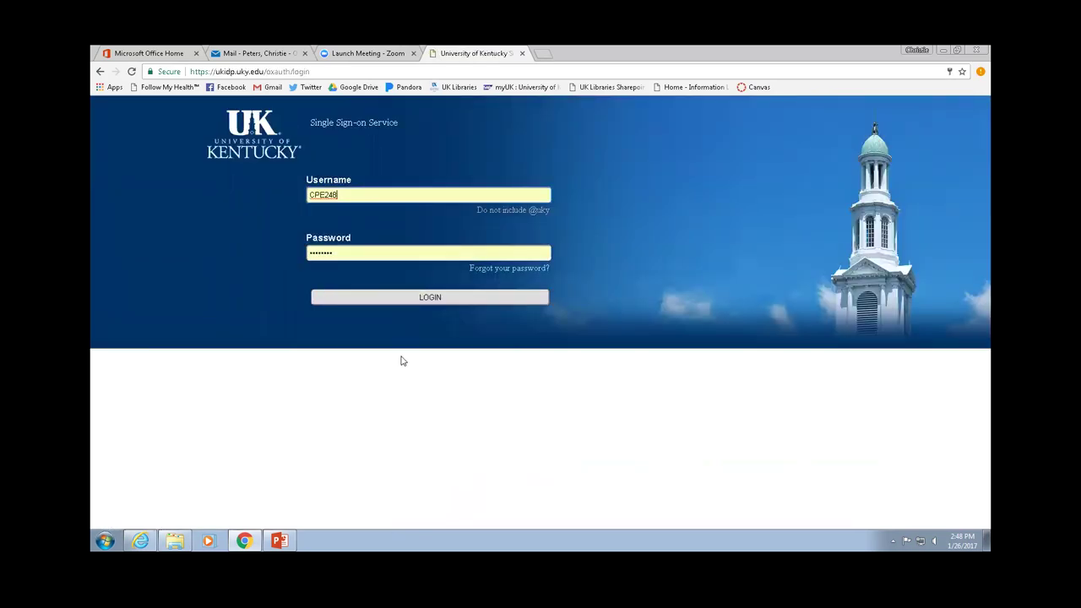
pyautogui.click(418, 298)
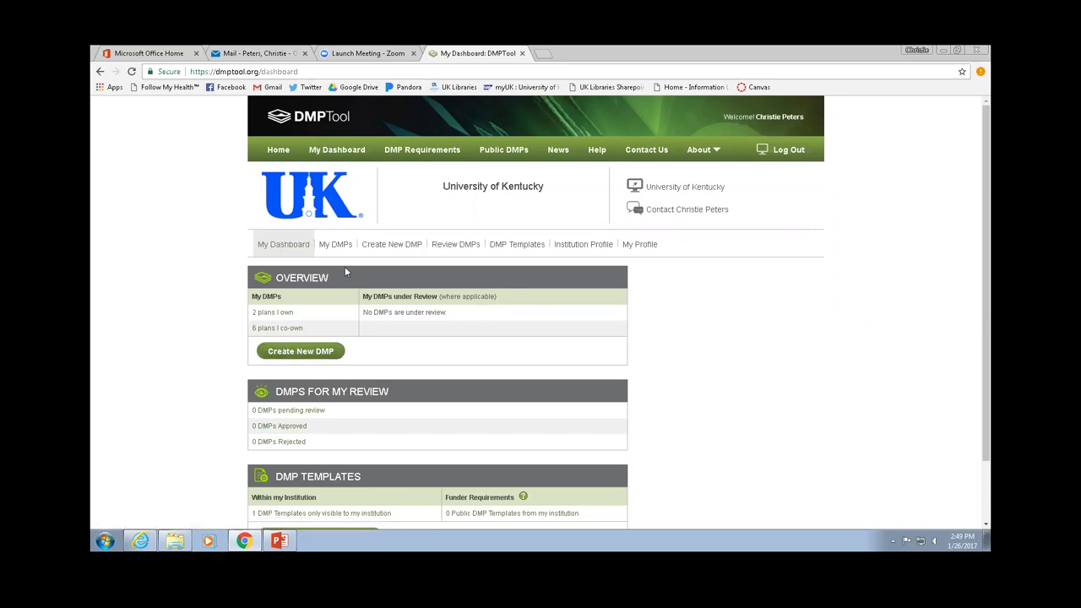
# Create a new DMP and show the Select DMP Template list of funders
pyautogui.click(297, 353)
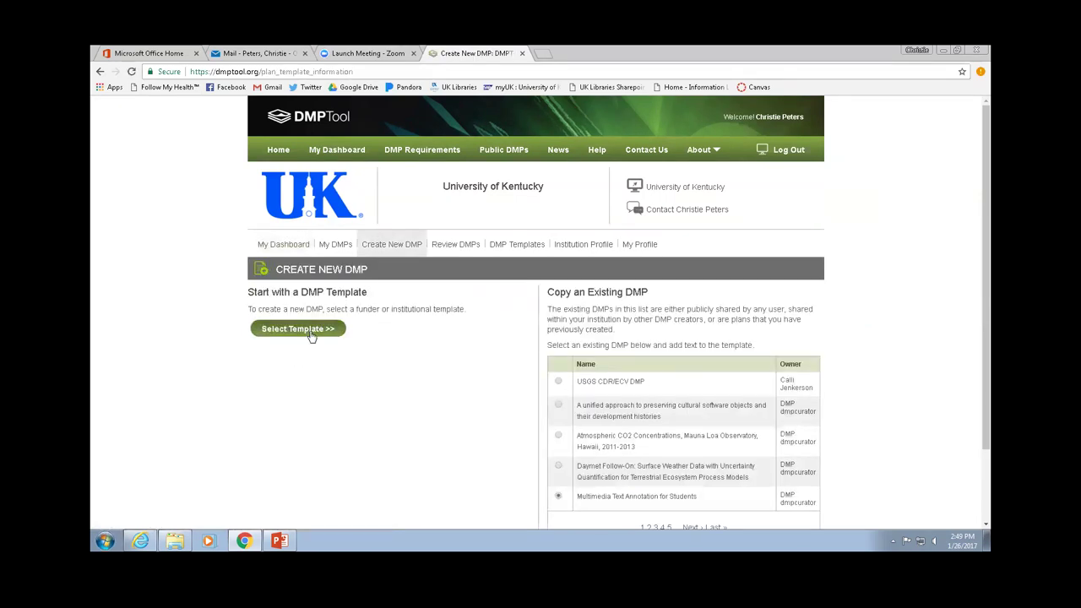
pyautogui.click(311, 336)
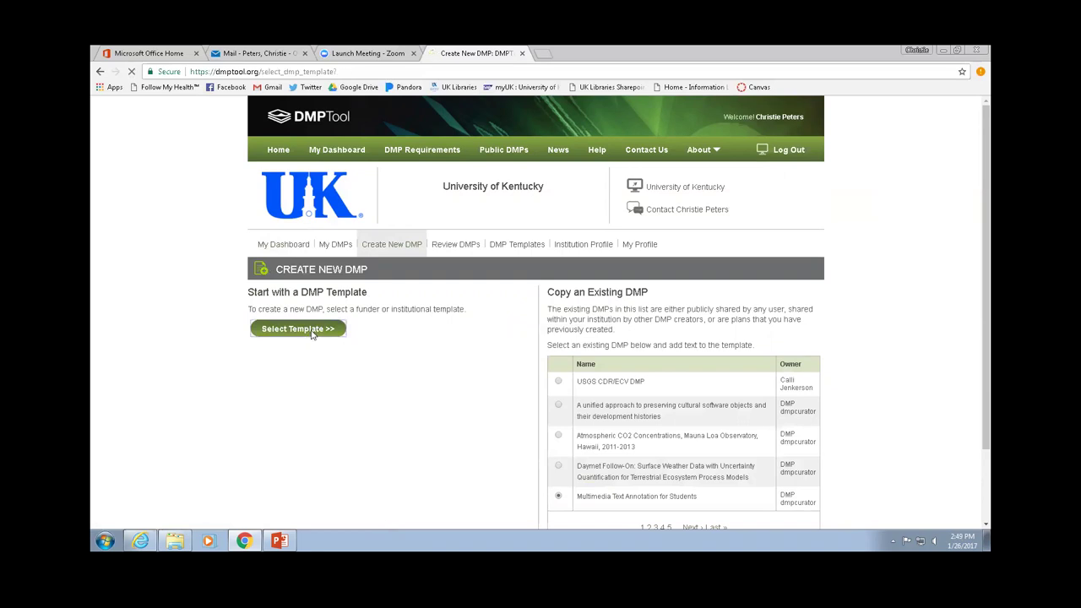
pyautogui.scroll(-3, 479, 400)
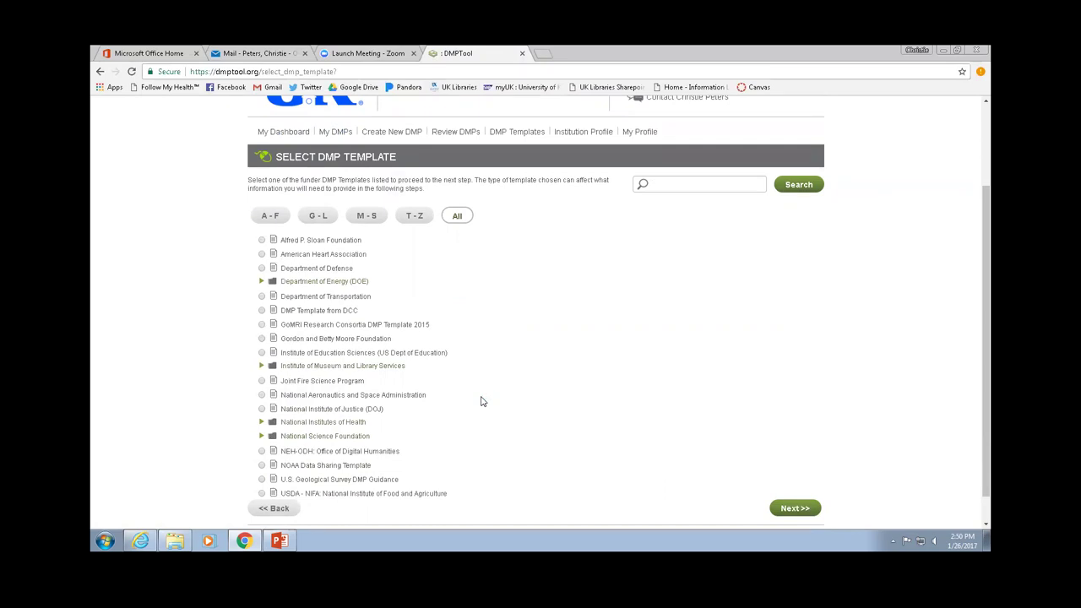
# Pick the National Science Foundation NSF-GEN: Generic template and continue to the overview form
pyautogui.click(298, 436)
pyautogui.scroll(-3, 448, 436)
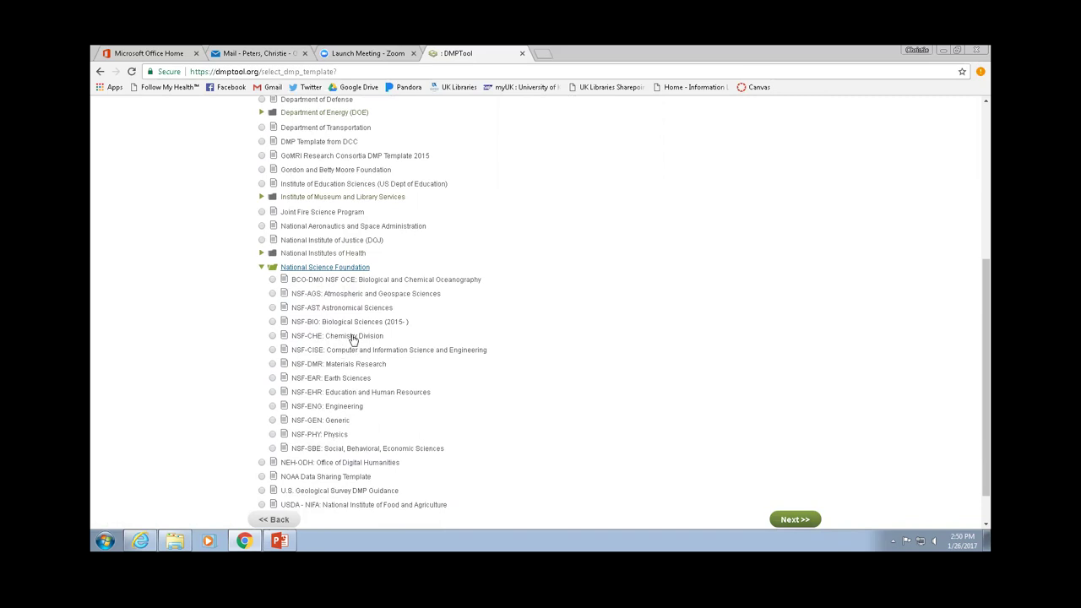
pyautogui.click(337, 425)
pyautogui.click(798, 518)
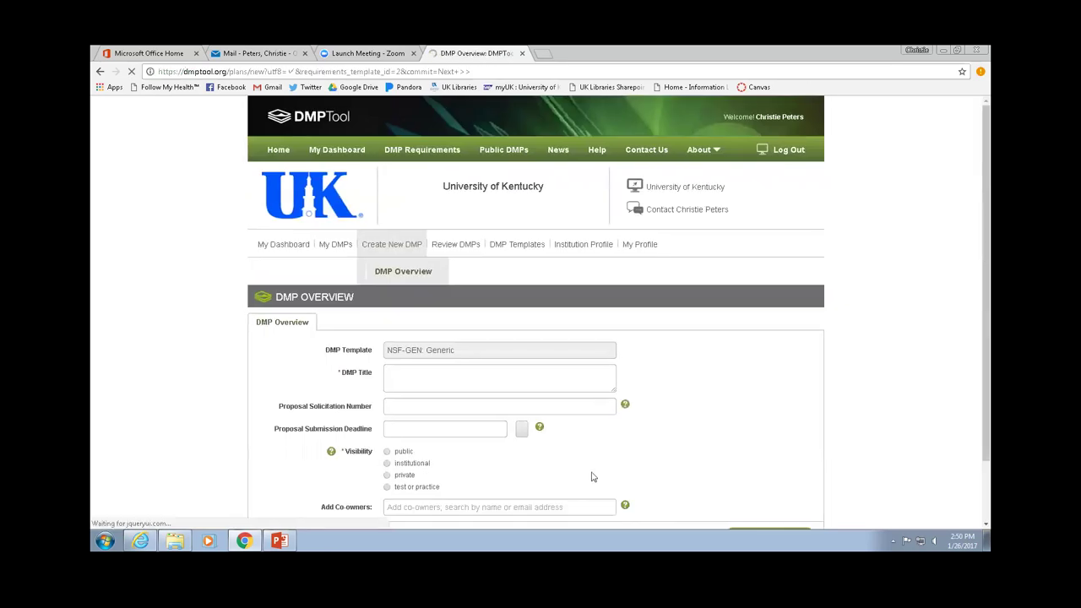
# Title the plan 'test dmp' and set its visibility to private
pyautogui.scroll(-1, 691, 443)
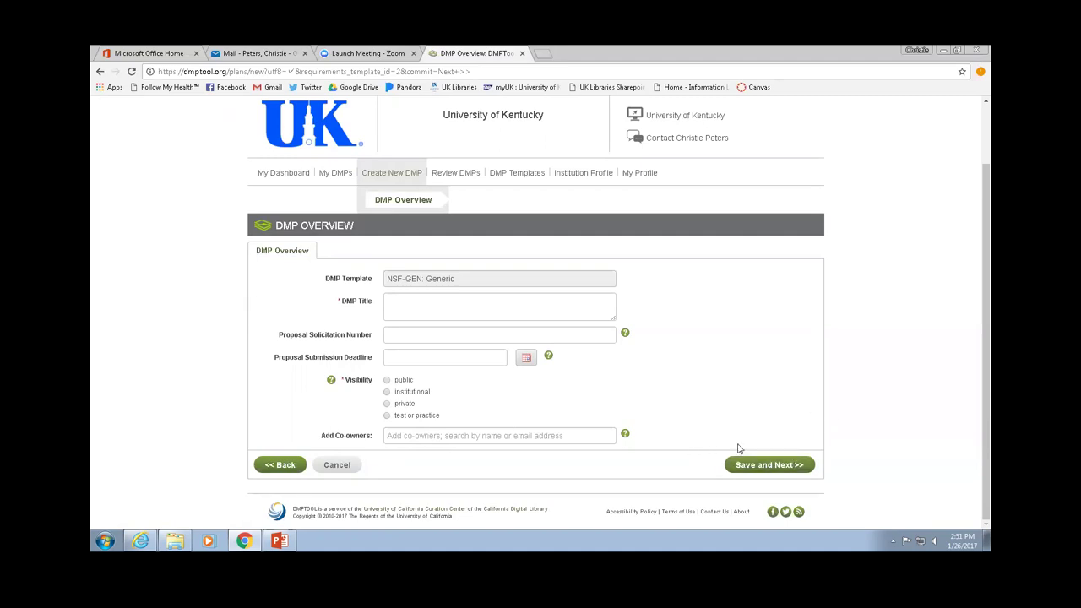
pyautogui.click(463, 299)
pyautogui.write('test dmp')
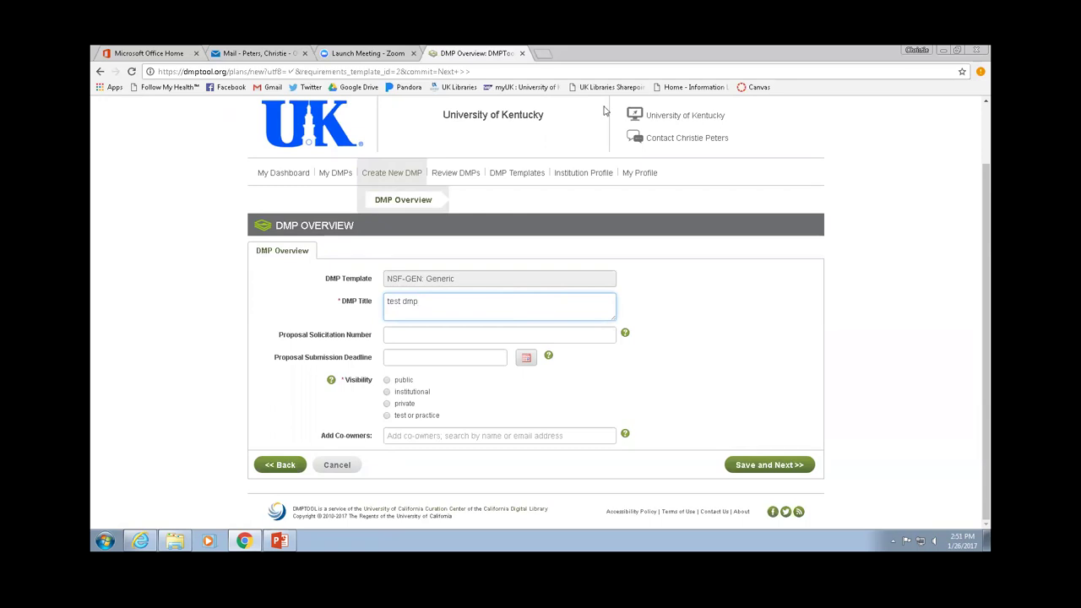
pyautogui.click(387, 403)
# Create the plan from the overview and show the Types of data produced guidance at full size
pyautogui.click(772, 465)
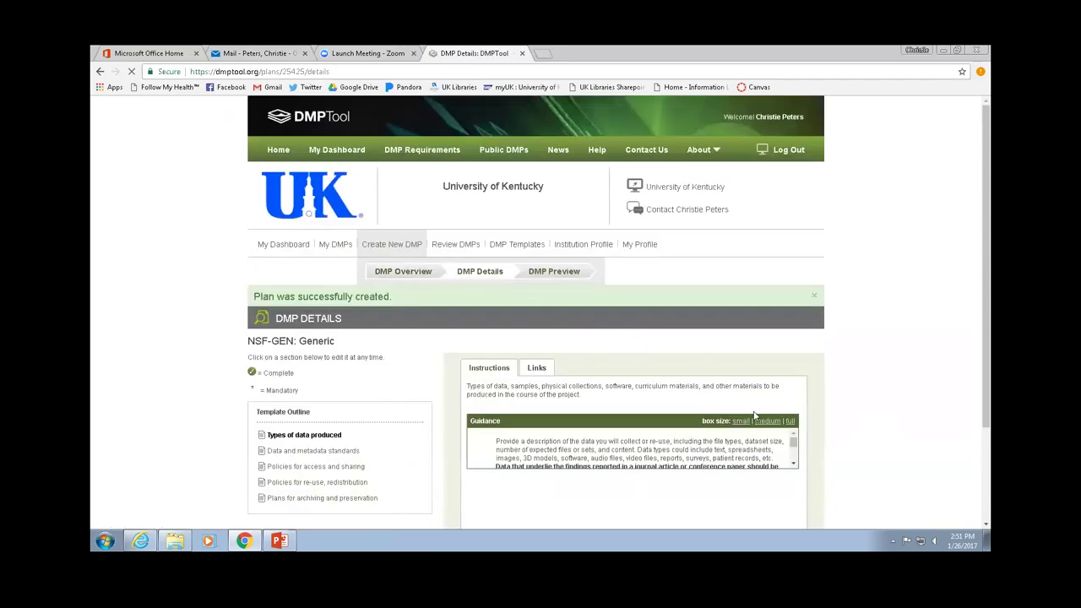
pyautogui.scroll(-1, 729, 363)
pyautogui.scroll(-3, 752, 414)
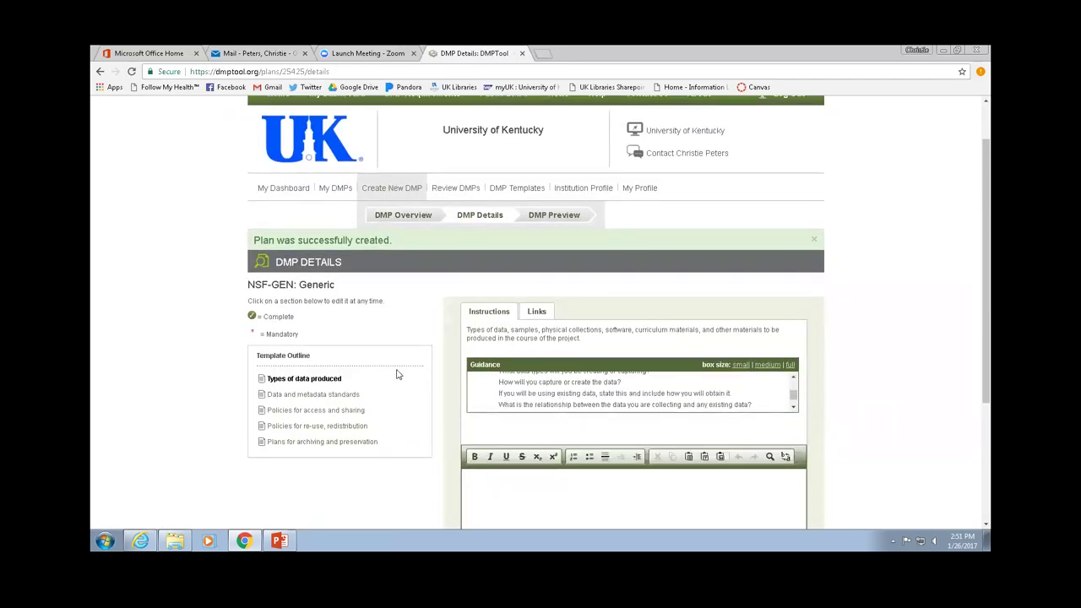
pyautogui.scroll(1, 397, 374)
pyautogui.scroll(-1, 422, 405)
pyautogui.scroll(-2, 861, 364)
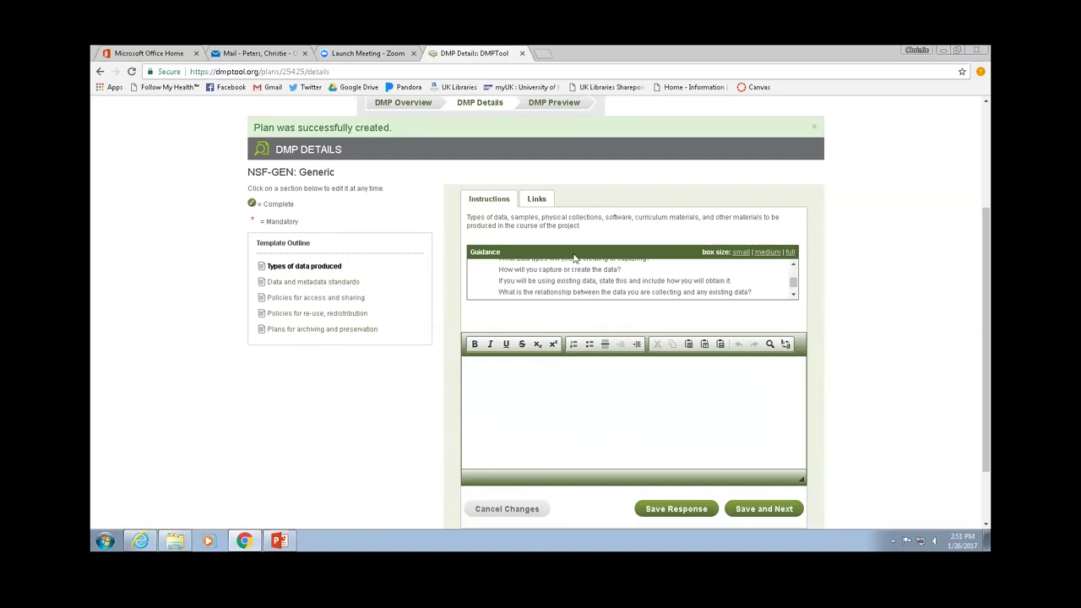
pyautogui.click(790, 252)
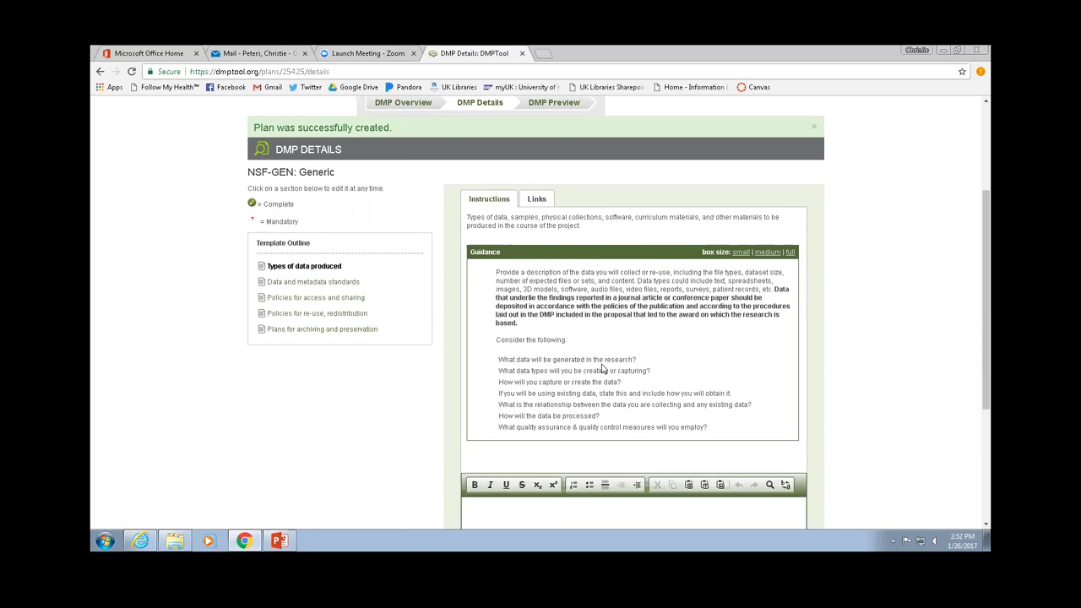
pyautogui.scroll(-3, 611, 377)
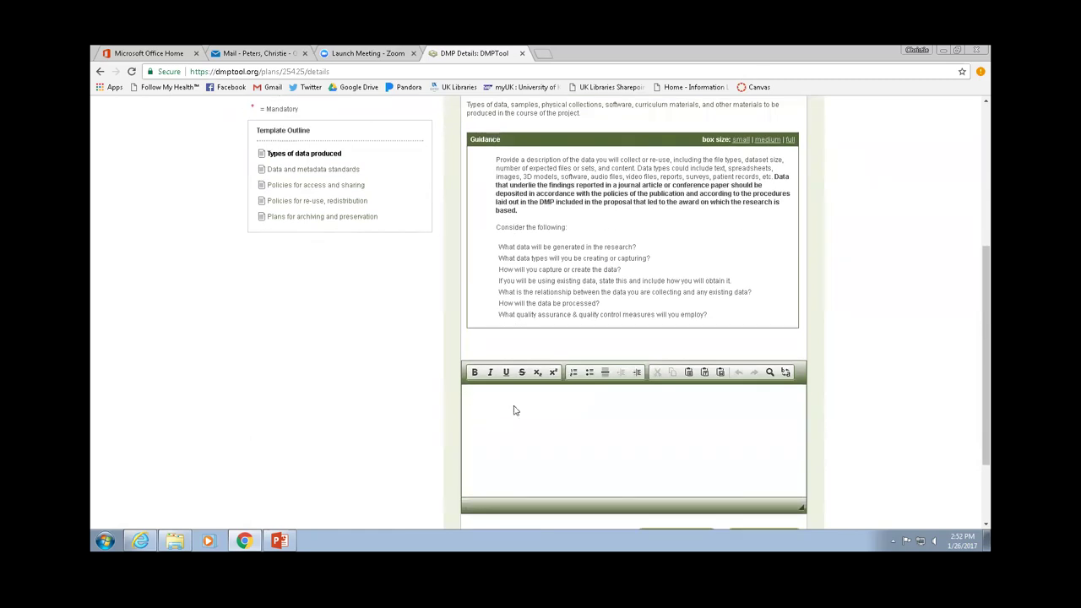
pyautogui.scroll(2, 606, 405)
pyautogui.scroll(-4, 722, 443)
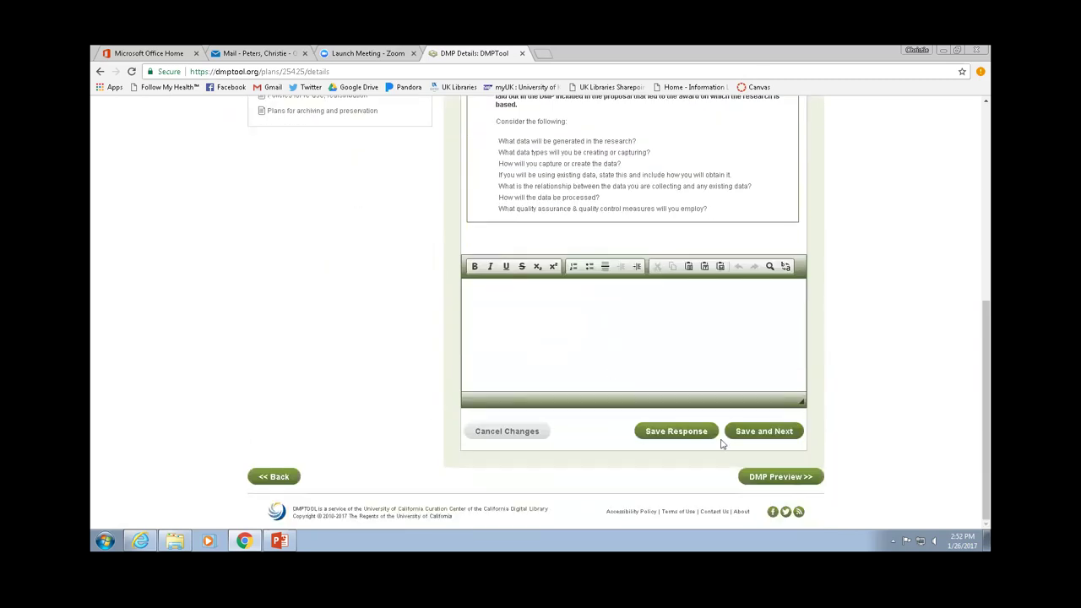
# Save the types-of-data answer, advance to Data and metadata standards, then go back to My Dashboard
pyautogui.click(763, 432)
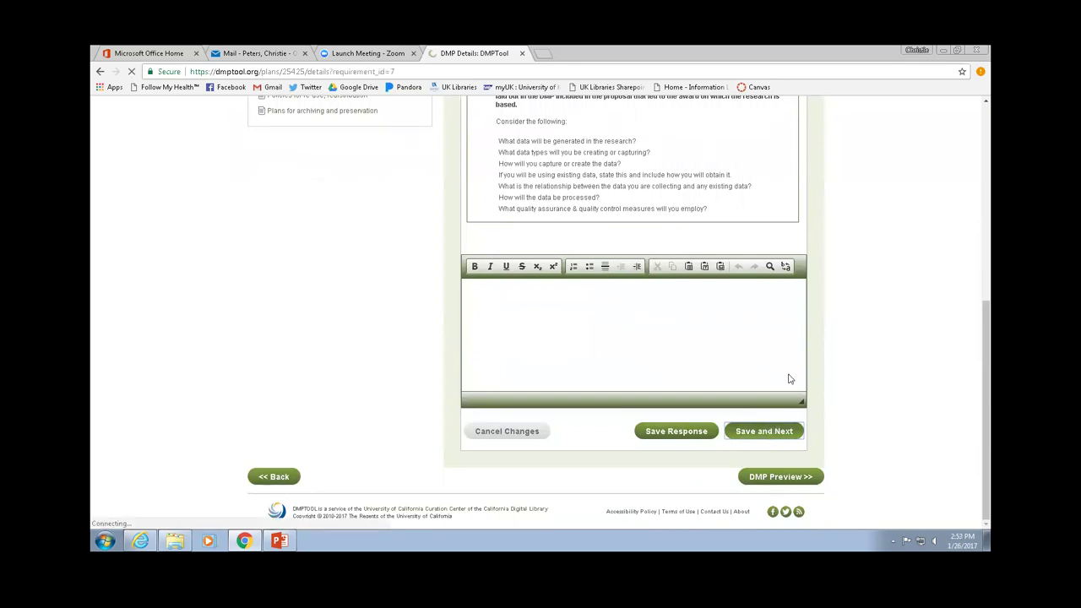
pyautogui.scroll(-5, 875, 415)
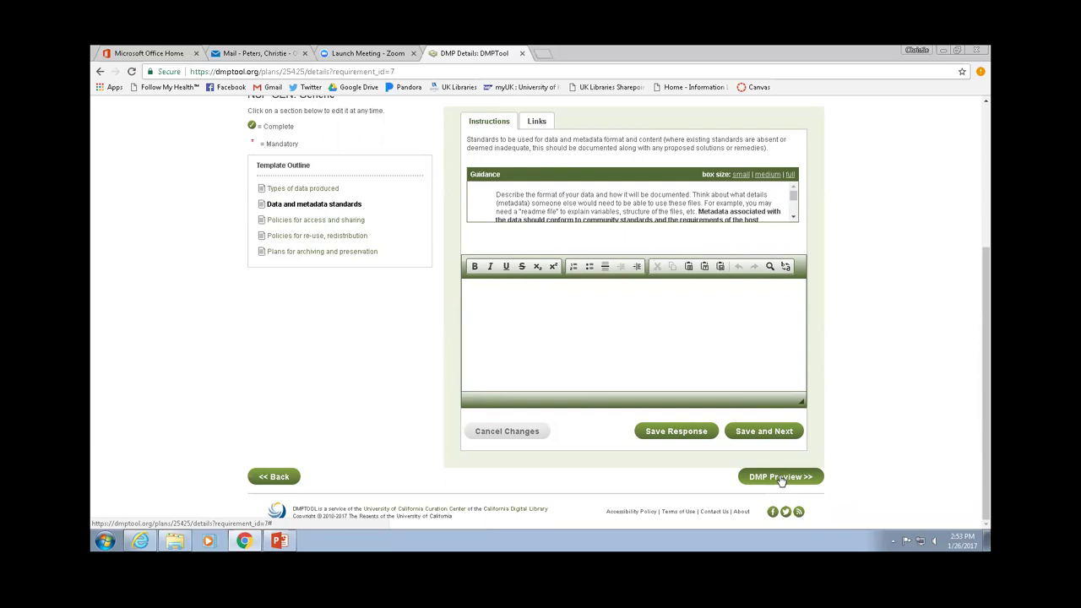
pyautogui.scroll(3, 779, 478)
pyautogui.click(267, 244)
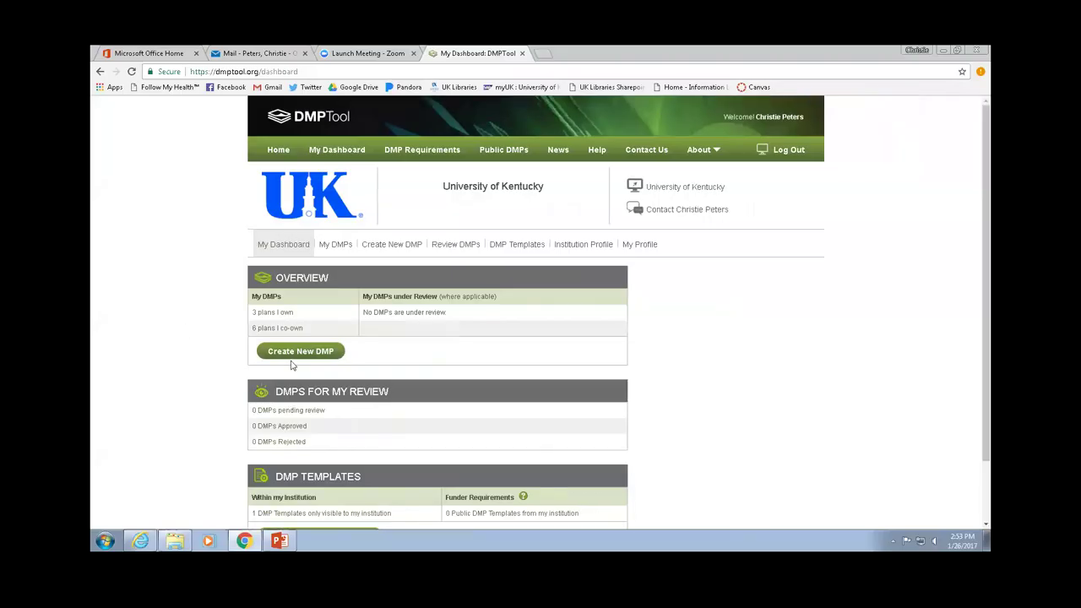
# Open the Public DMPs page listing shared plans with their funder templates and institutions
pyautogui.click(501, 150)
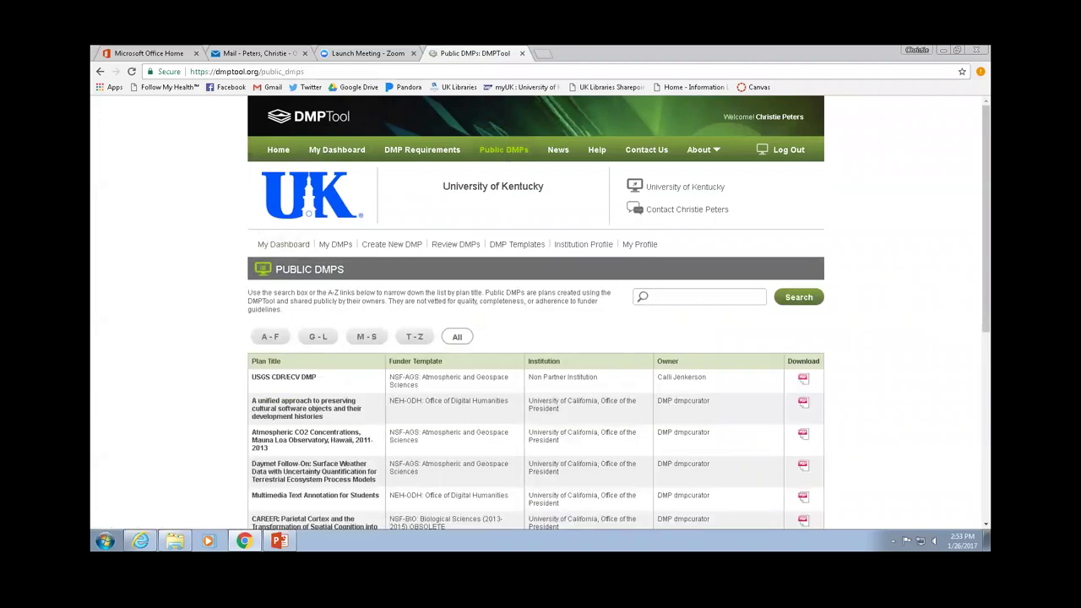
pyautogui.scroll(-1, 535, 313)
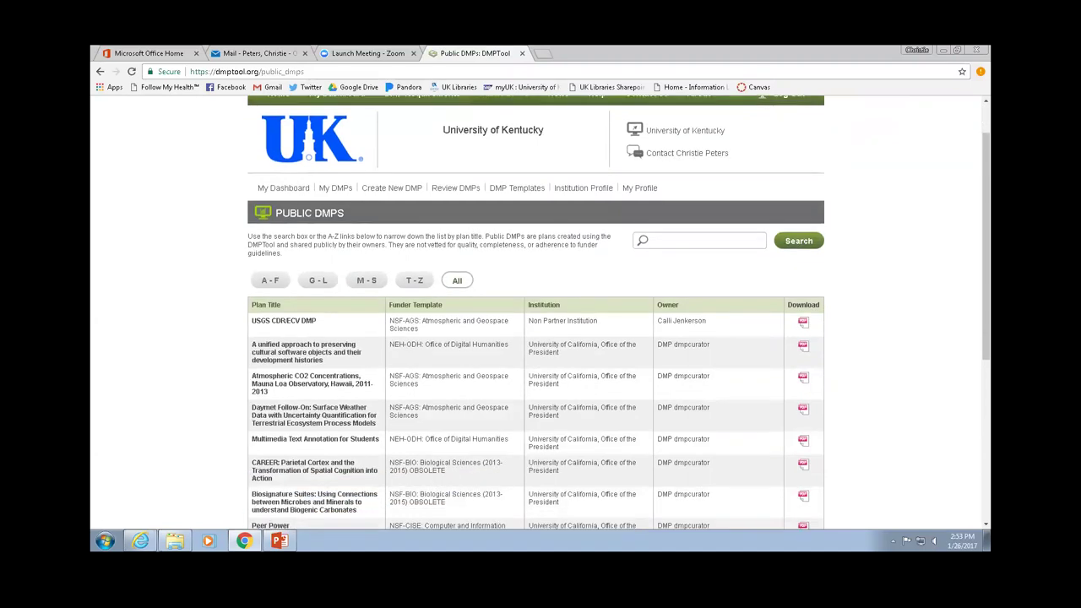
pyautogui.scroll(-1, 535, 312)
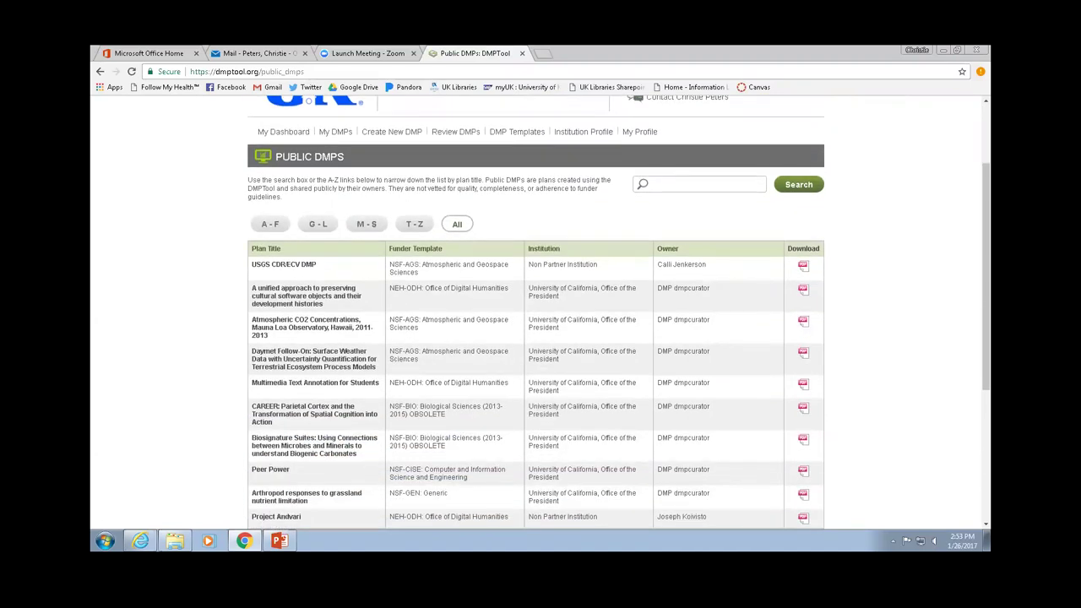
pyautogui.scroll(-1, 535, 313)
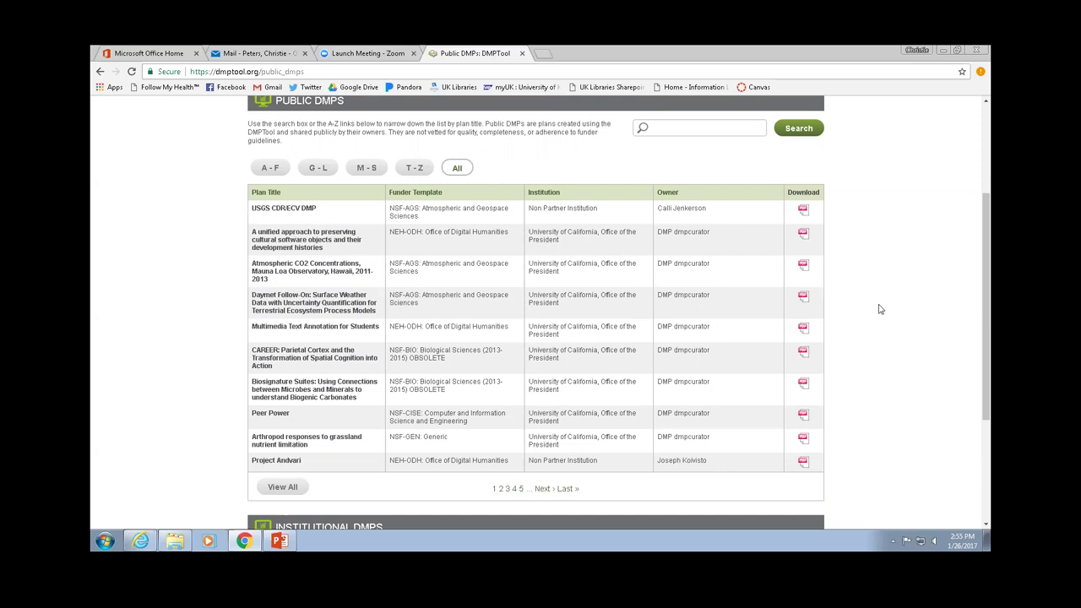
pyautogui.scroll(3, 876, 317)
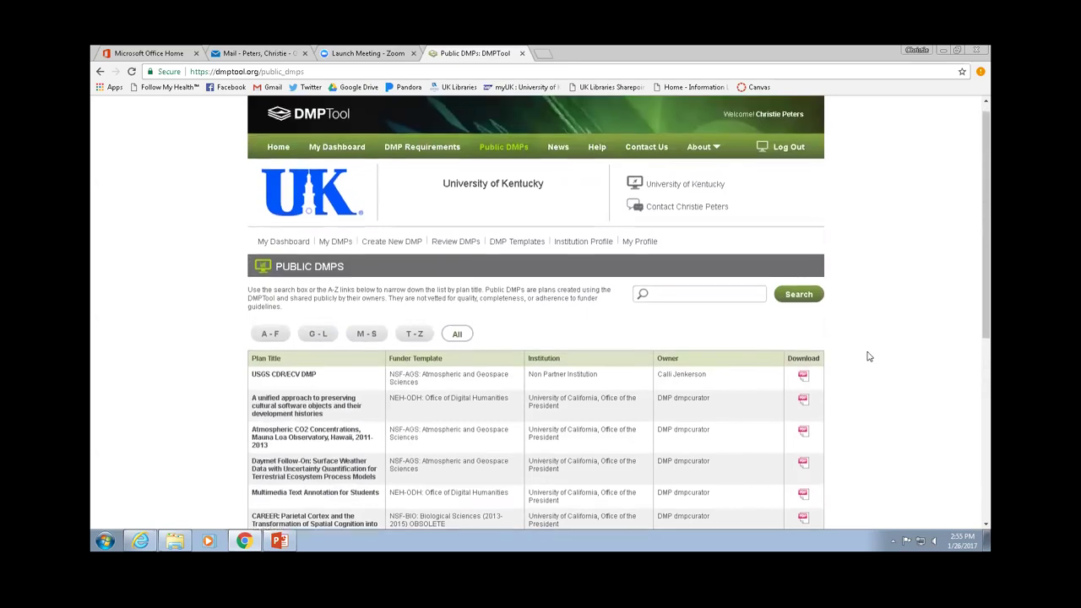
pyautogui.scroll(-1, 870, 356)
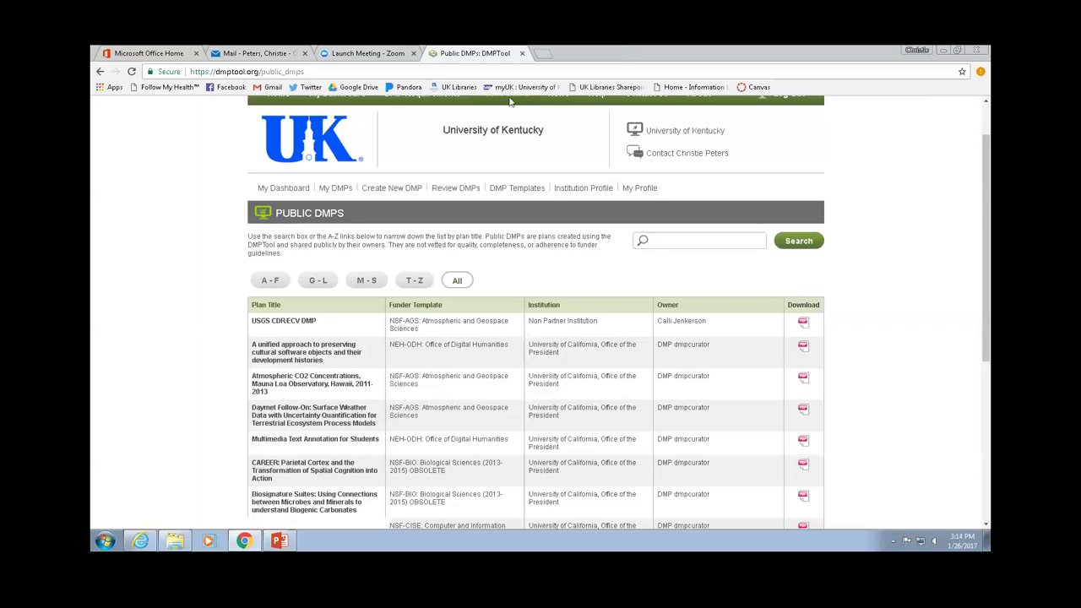
# Switch back to the RDSC_overview_Peters_2017 presentation in PowerPoint and scroll down the slide thumbnails
pyautogui.click(267, 539)
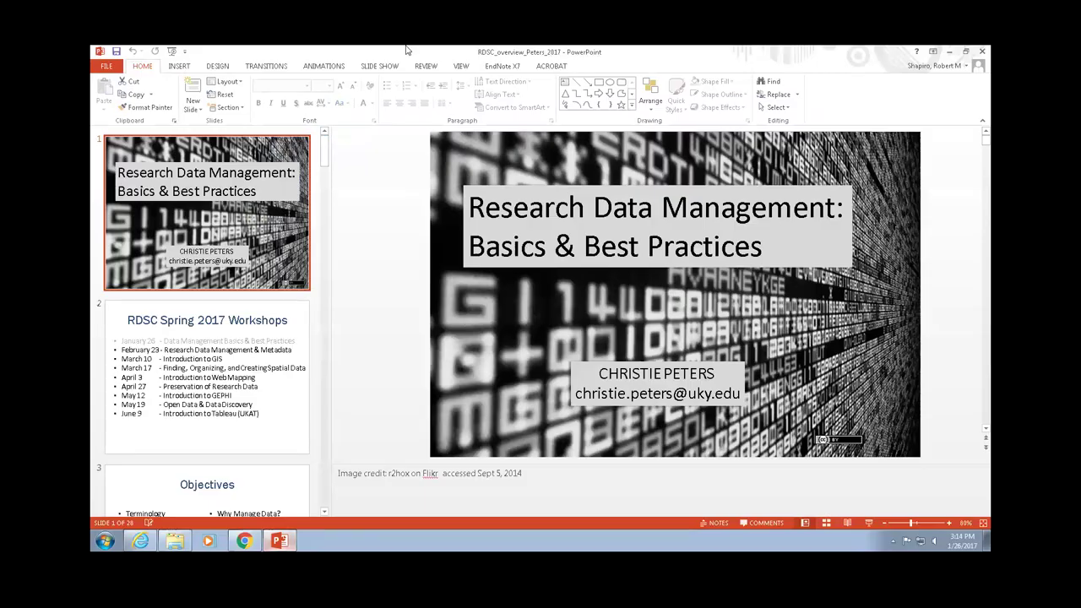
pyautogui.scroll(-15, 226, 285)
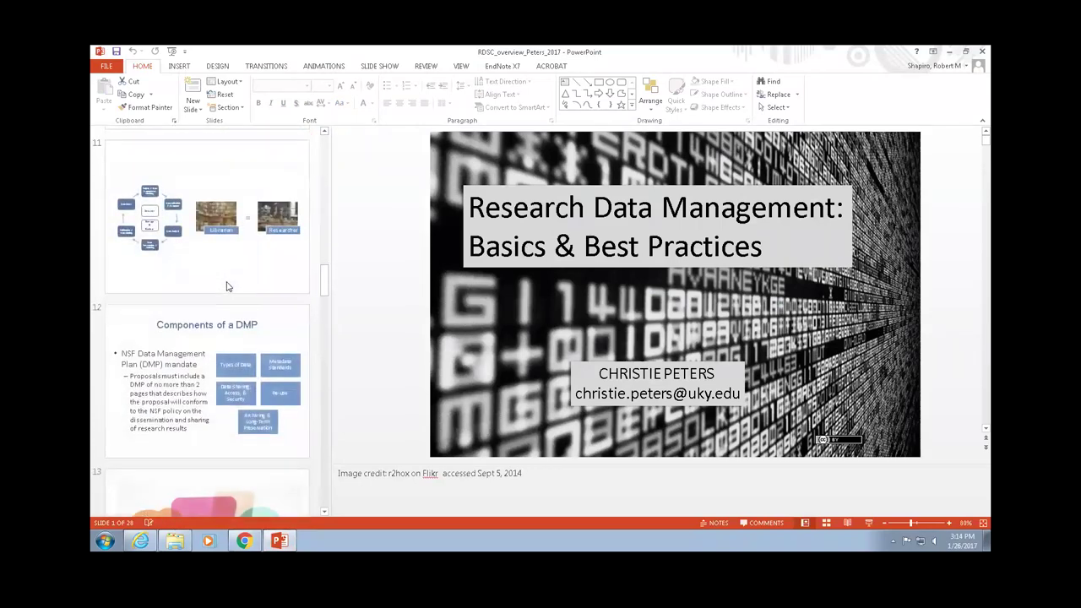
pyautogui.scroll(-10, 226, 285)
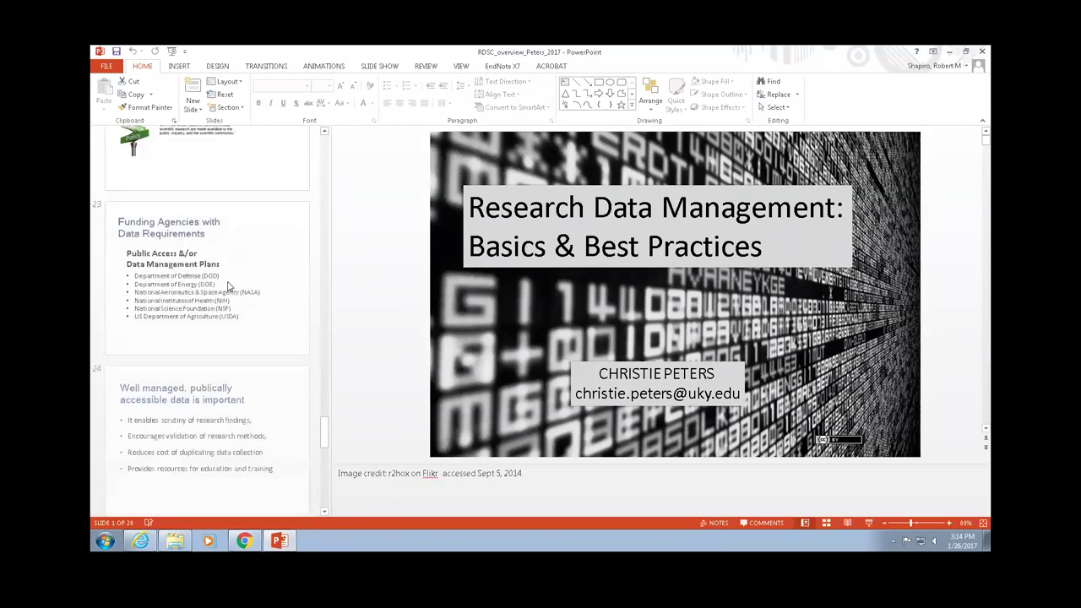